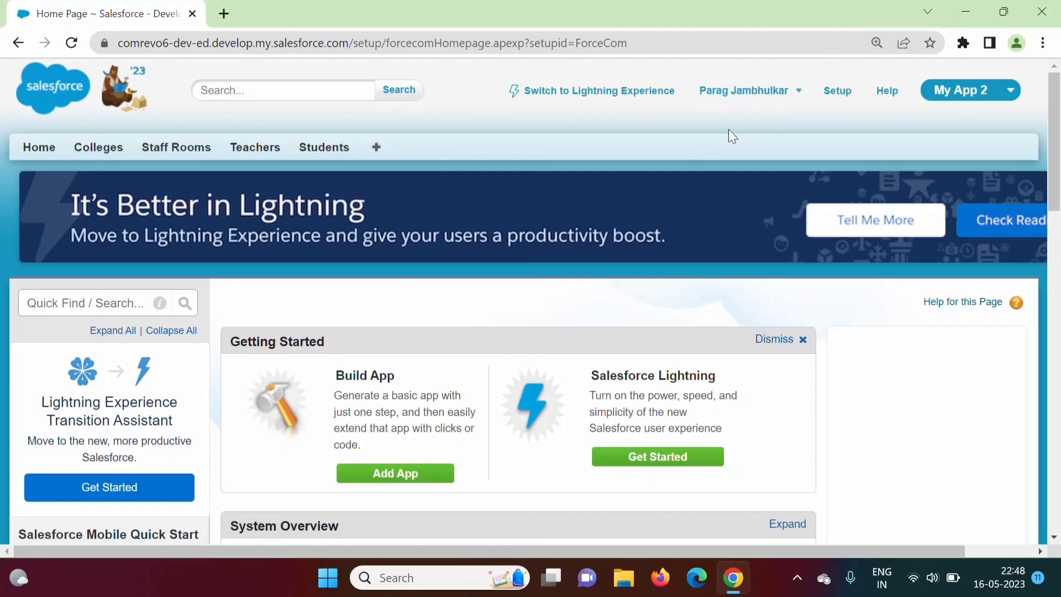
From Setup, filter Quick Find by 'users' and open the All Users page
click(848, 94)
click(86, 305)
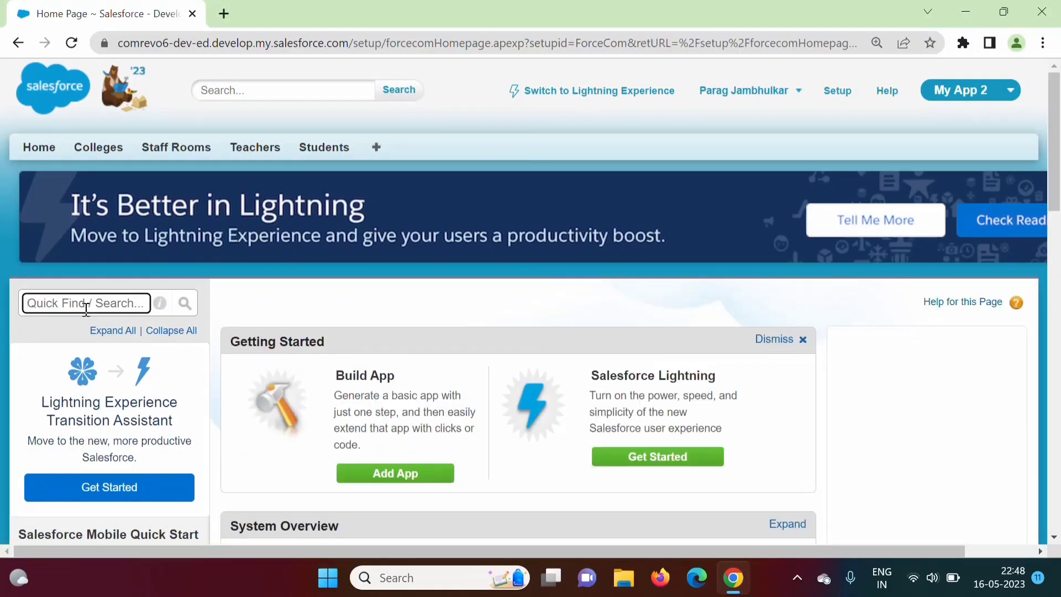
text(users)
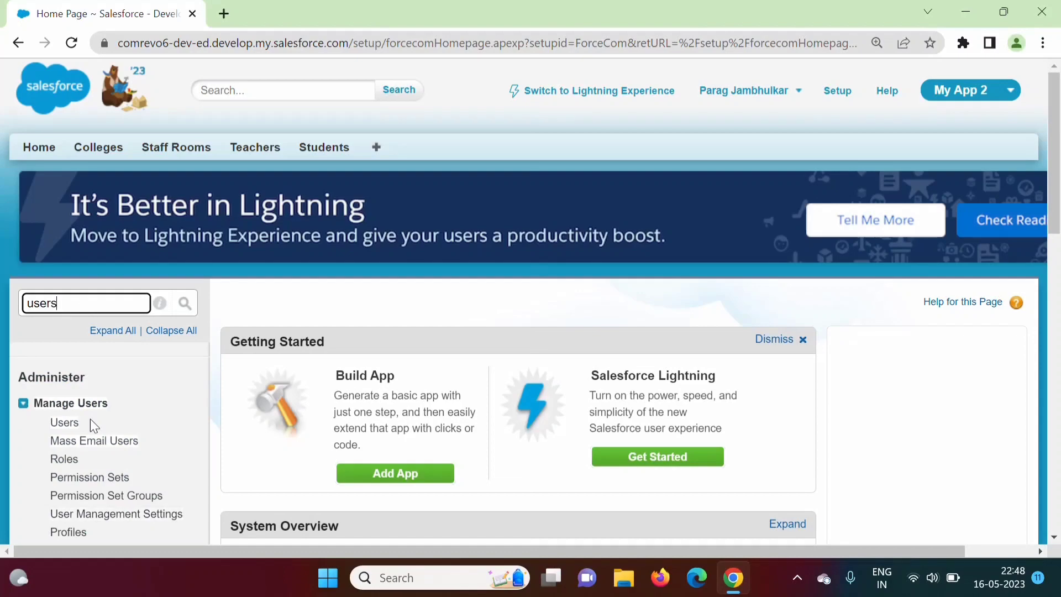
click(65, 423)
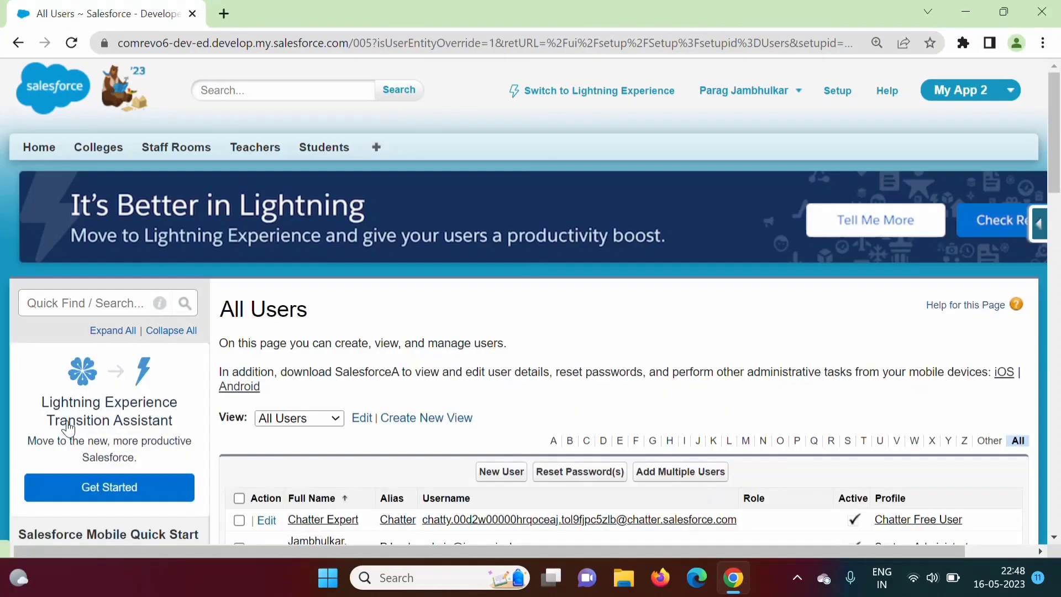
Scroll through the All Users list to review each user's role and profile
drag(1055, 166, 1055, 218)
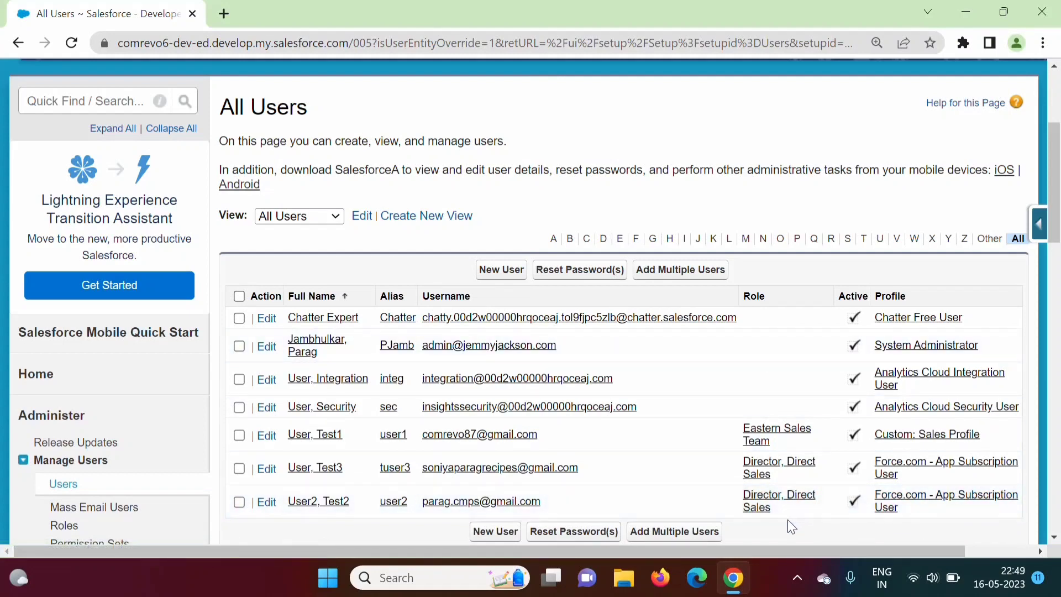
scroll(787, 520, up, 4)
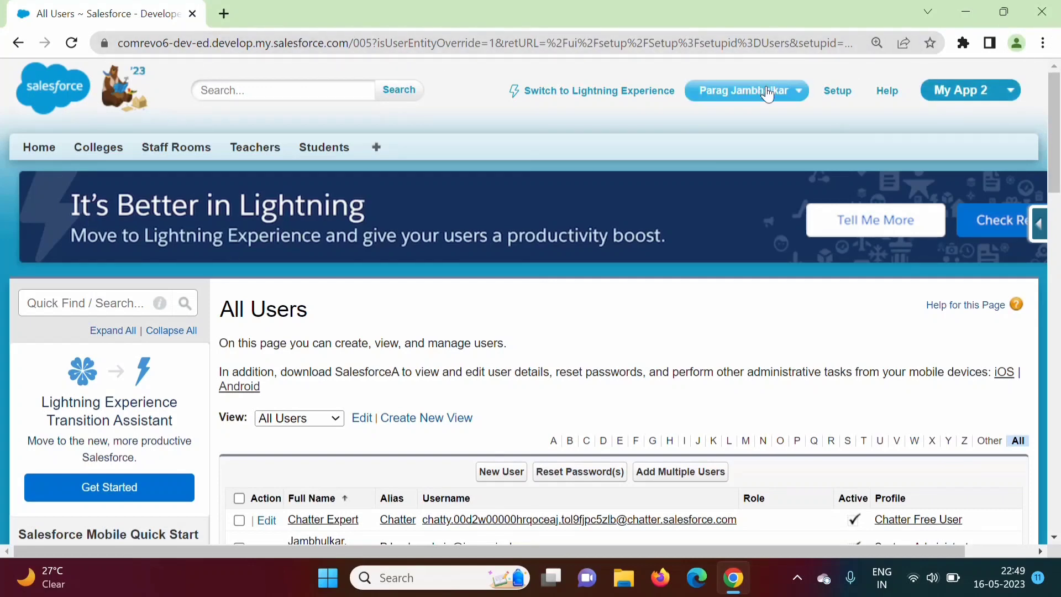
Log out of the admin account, log in as the test user, and skip phone registration
click(796, 97)
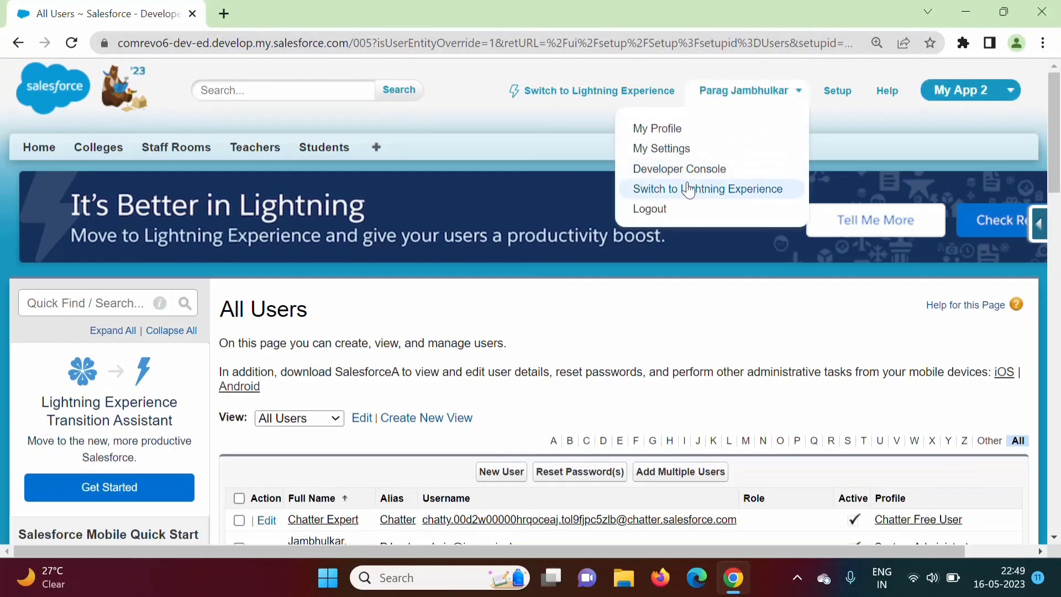
click(656, 210)
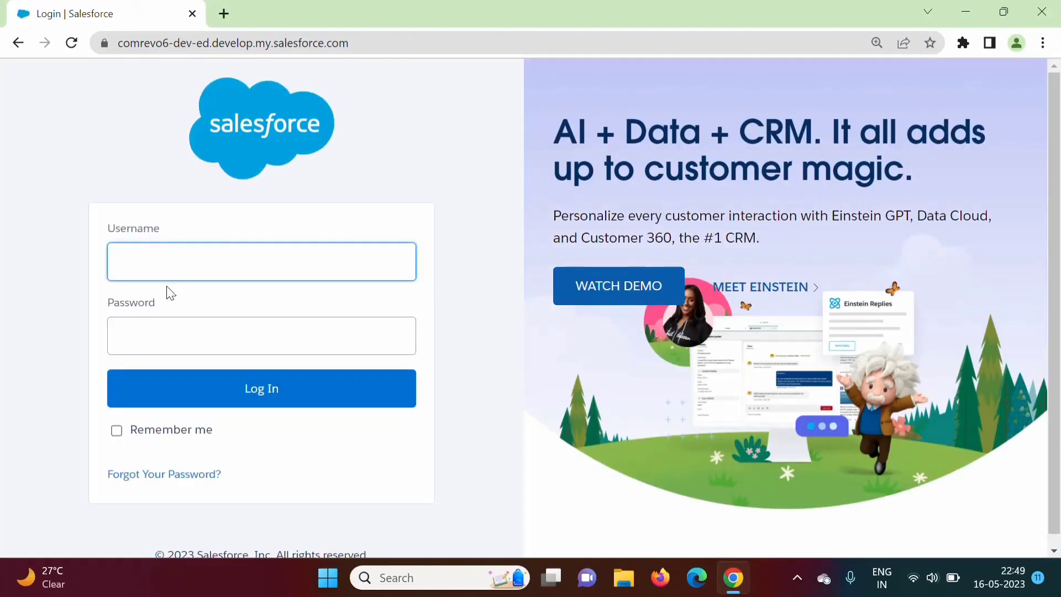
click(143, 254)
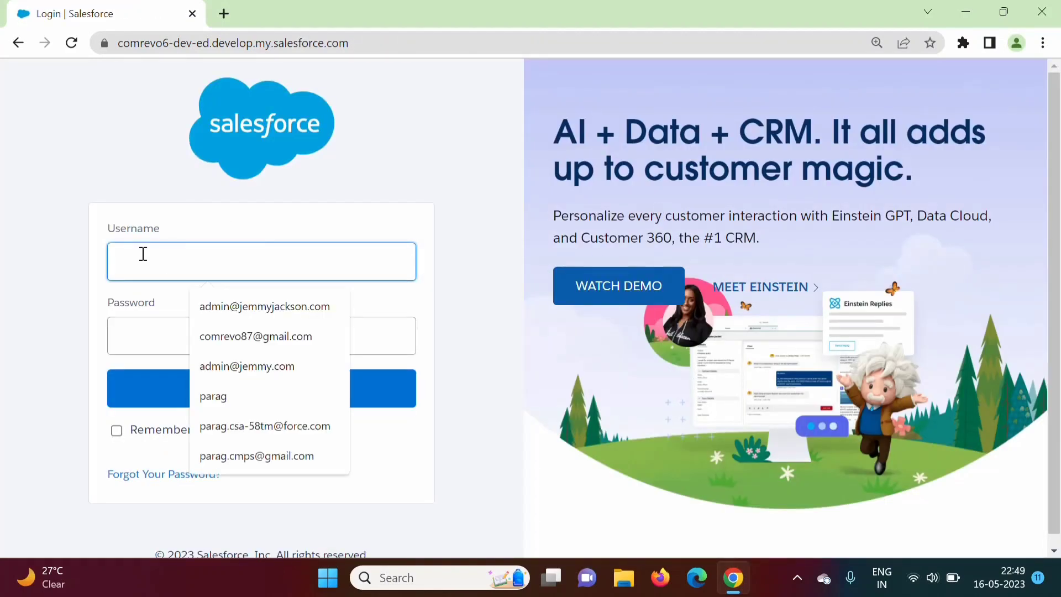
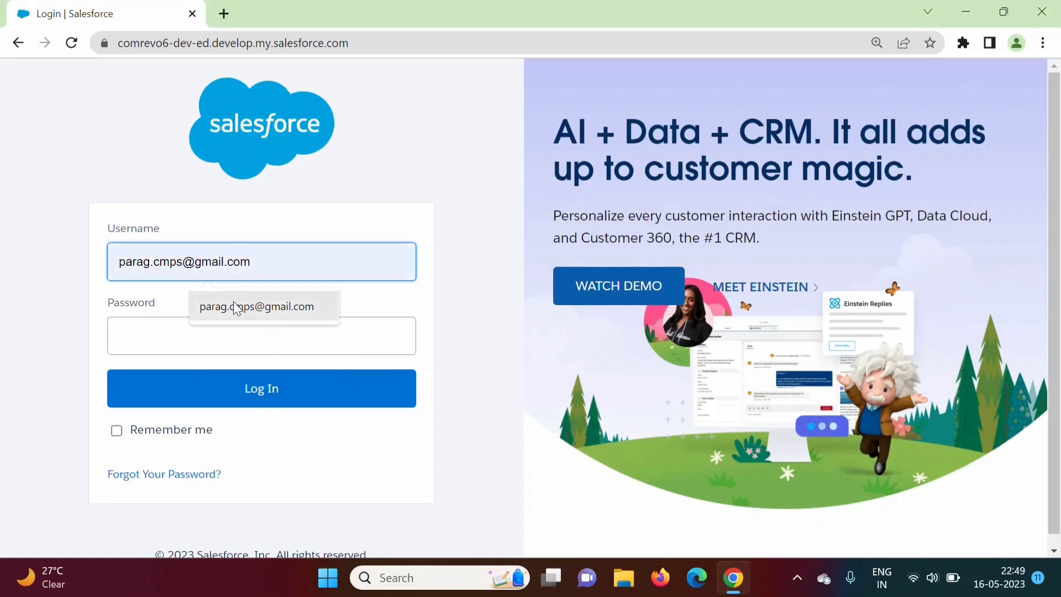
click(234, 305)
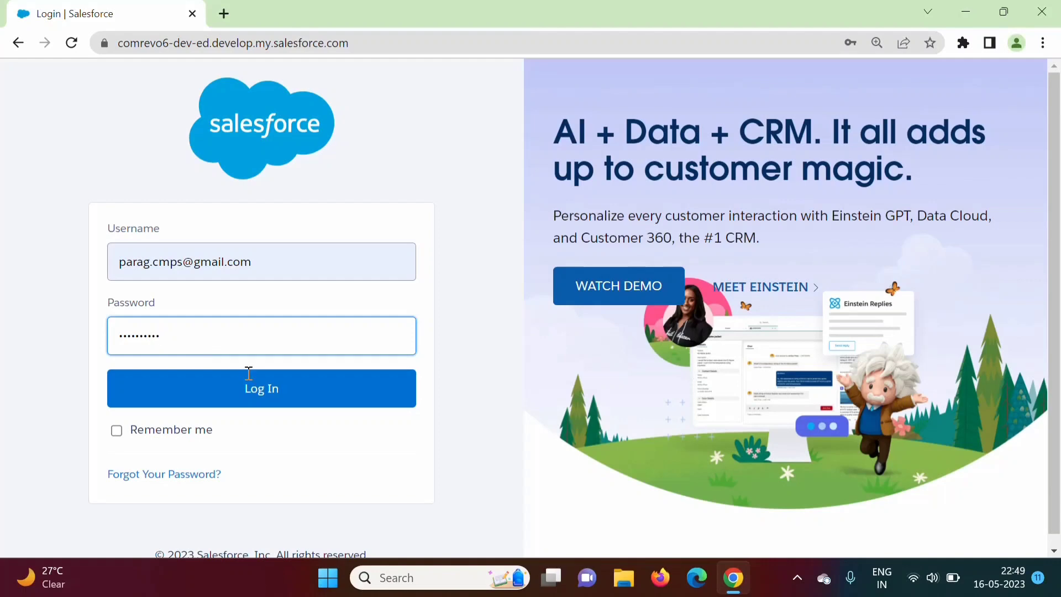
click(304, 402)
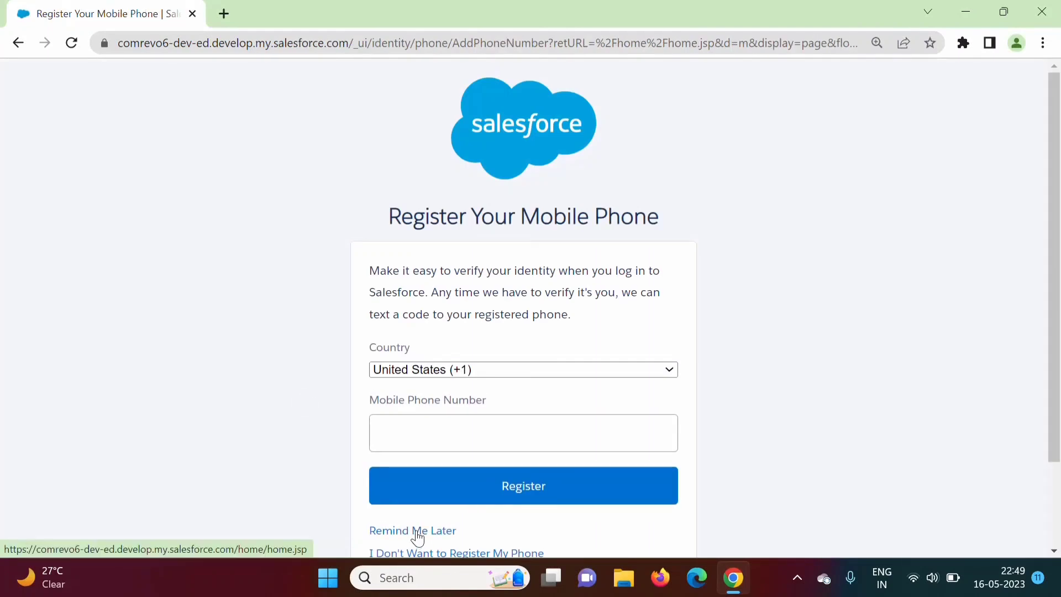
click(416, 531)
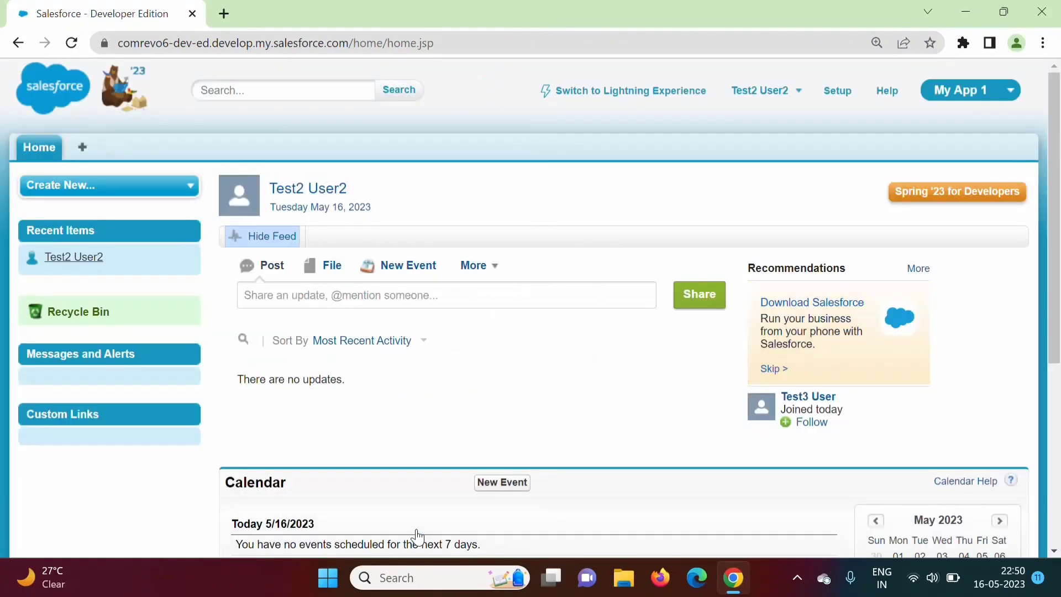
Switch the test user to My App 2 and bring up Customize My Tabs via All Tabs
click(972, 91)
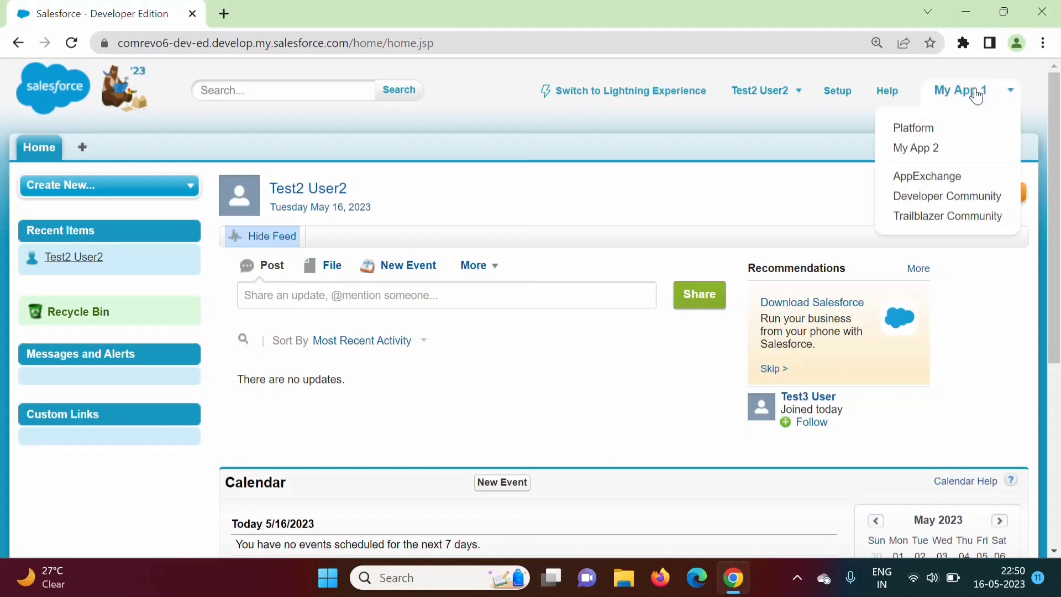
click(916, 148)
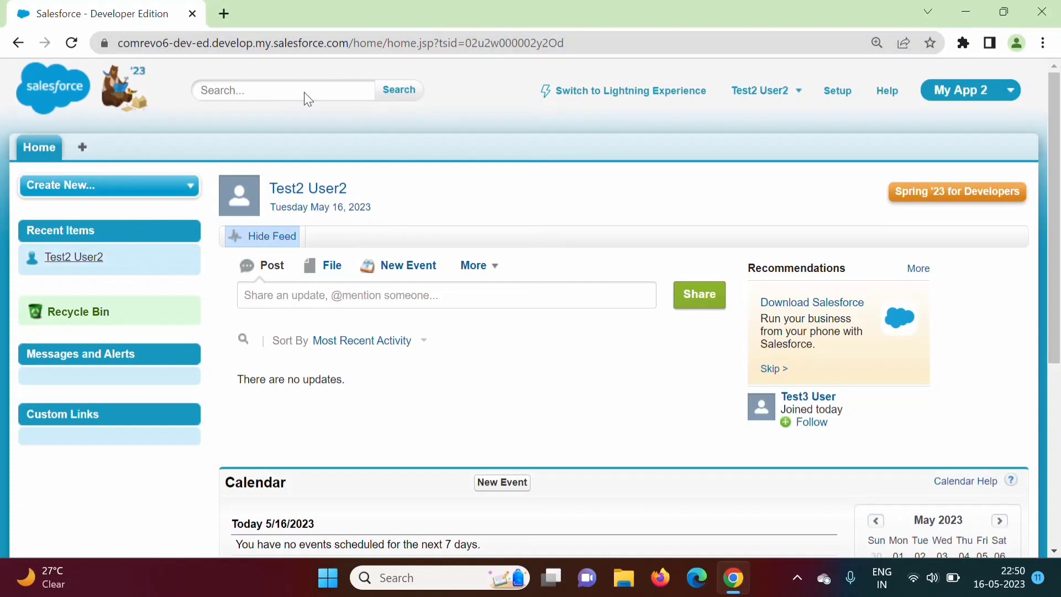
click(82, 150)
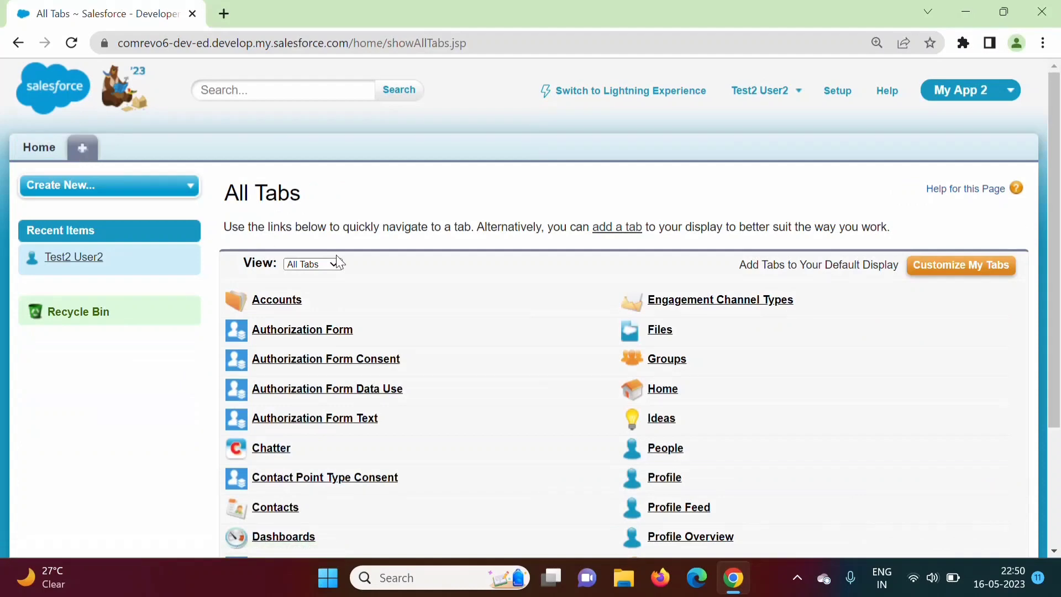
click(616, 228)
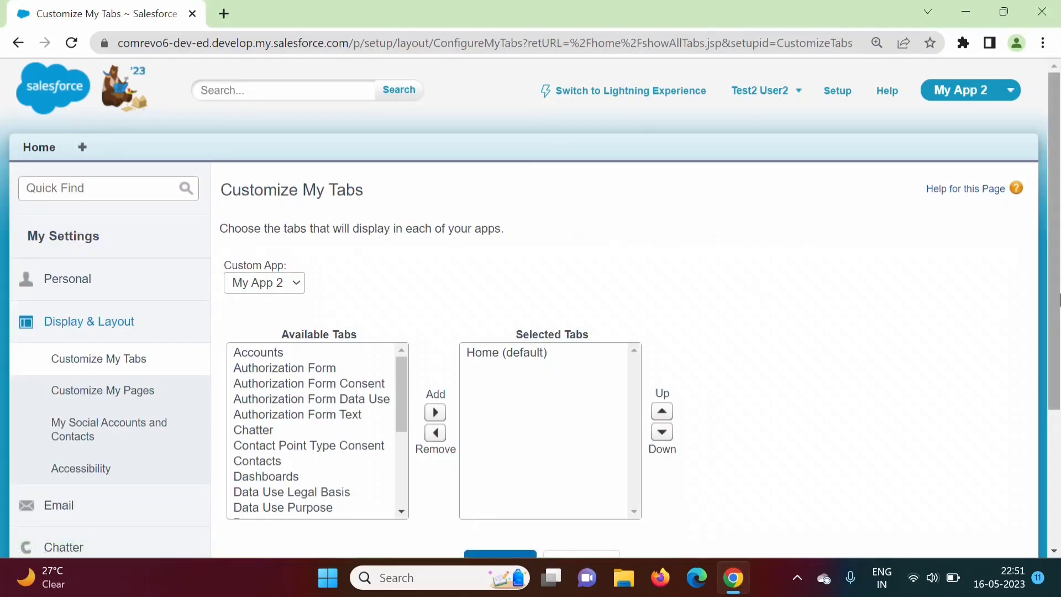
Review the Available Tabs list for My App 2, then log the test user out
scroll(1057, 298, down, 1)
drag(402, 326, 399, 370)
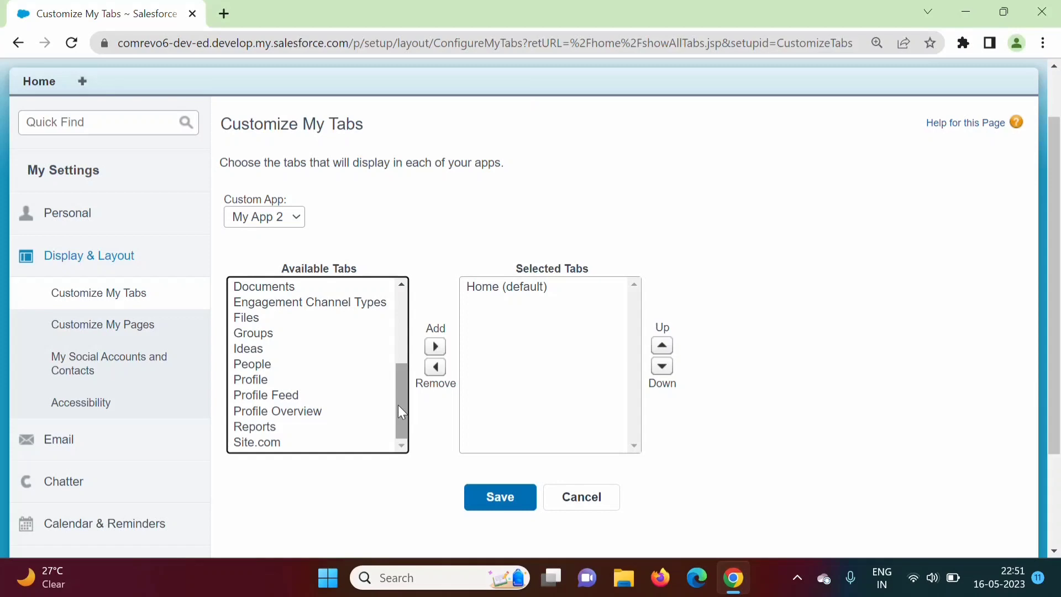
scroll(1056, 386, up, 1)
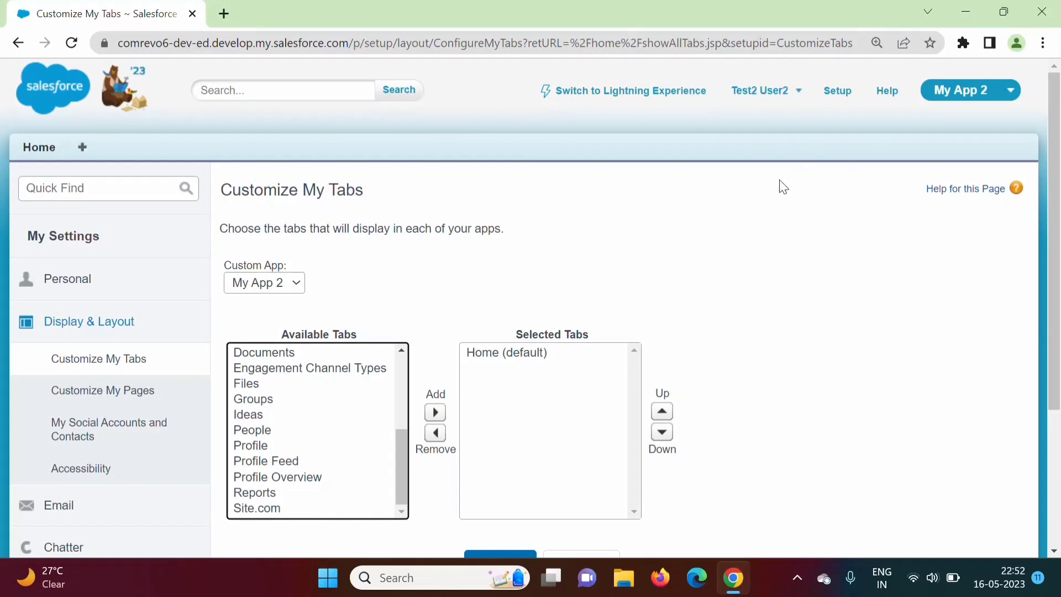
click(797, 94)
click(644, 194)
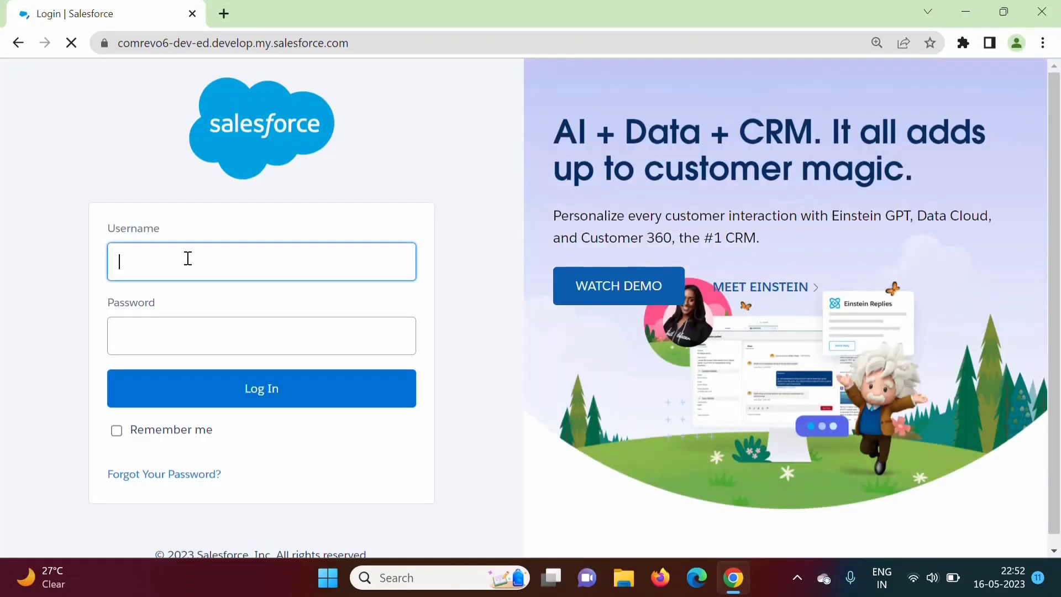
Log back in as the admin with the saved username and password, skipping phone registration
click(183, 258)
click(303, 301)
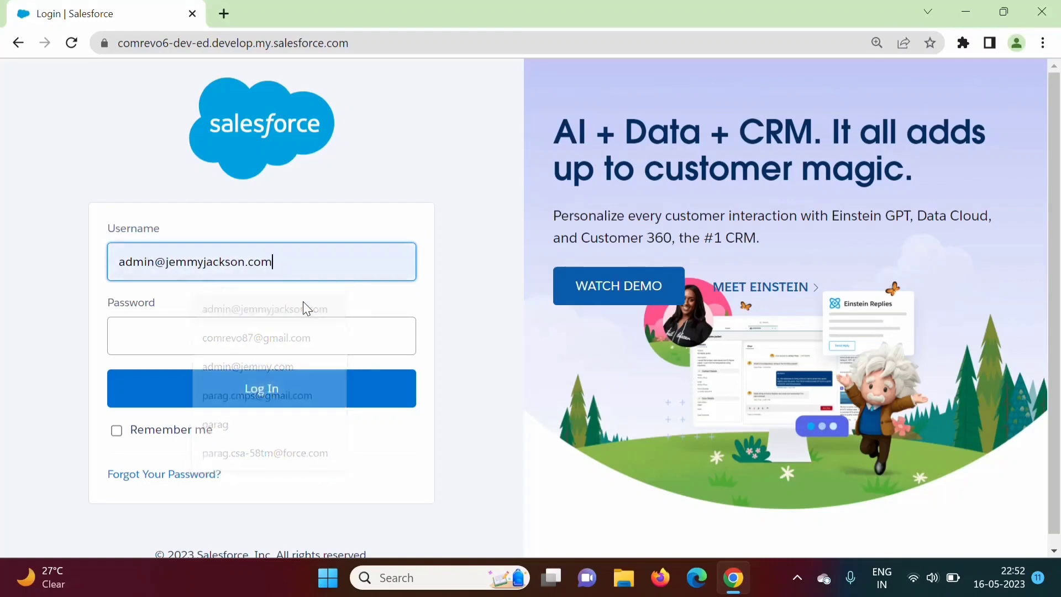
click(207, 326)
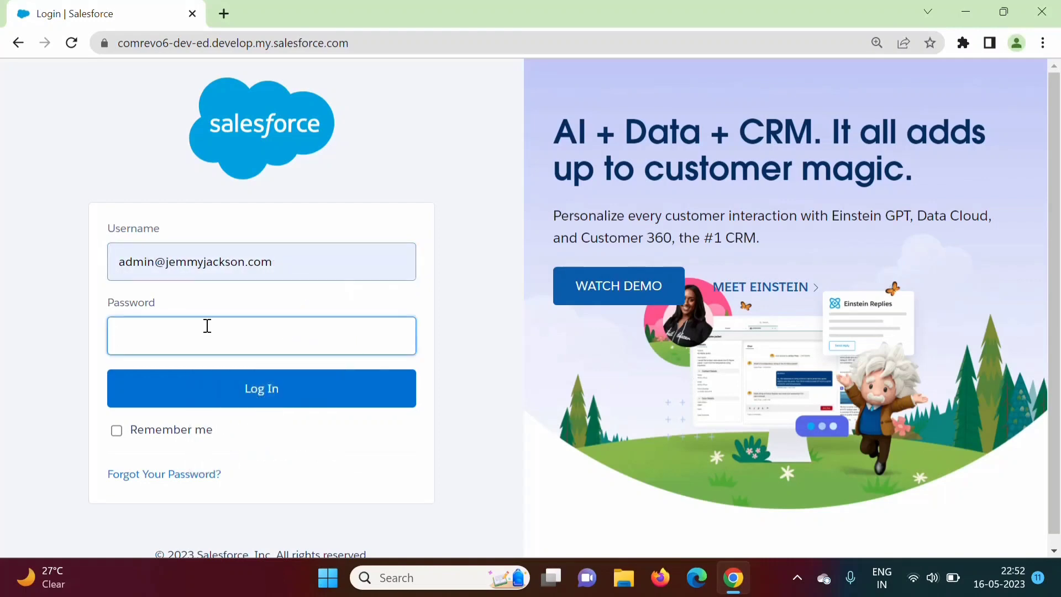
text(**********)
key(Return)
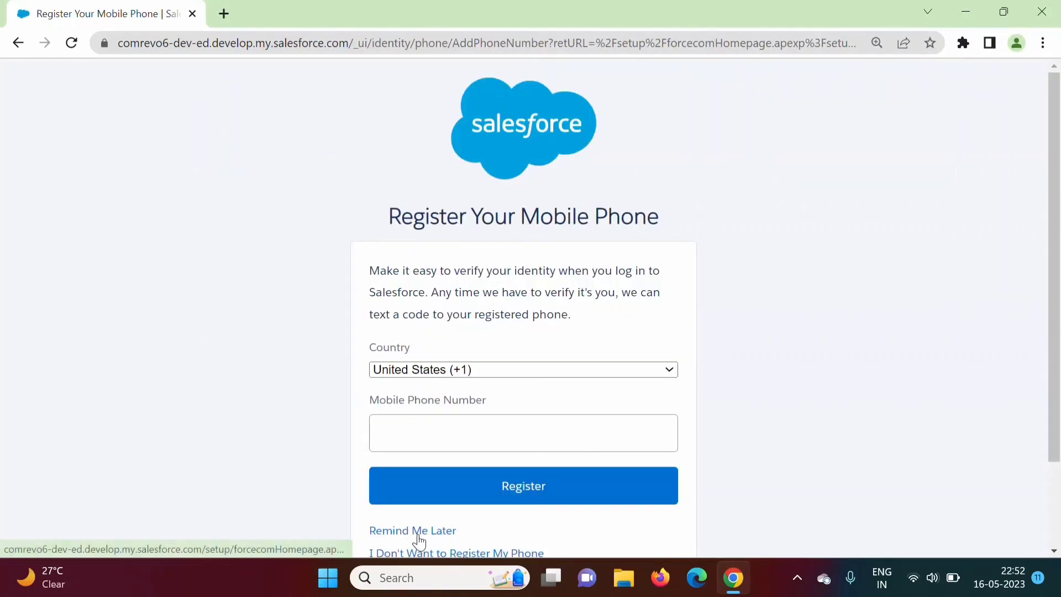
click(418, 530)
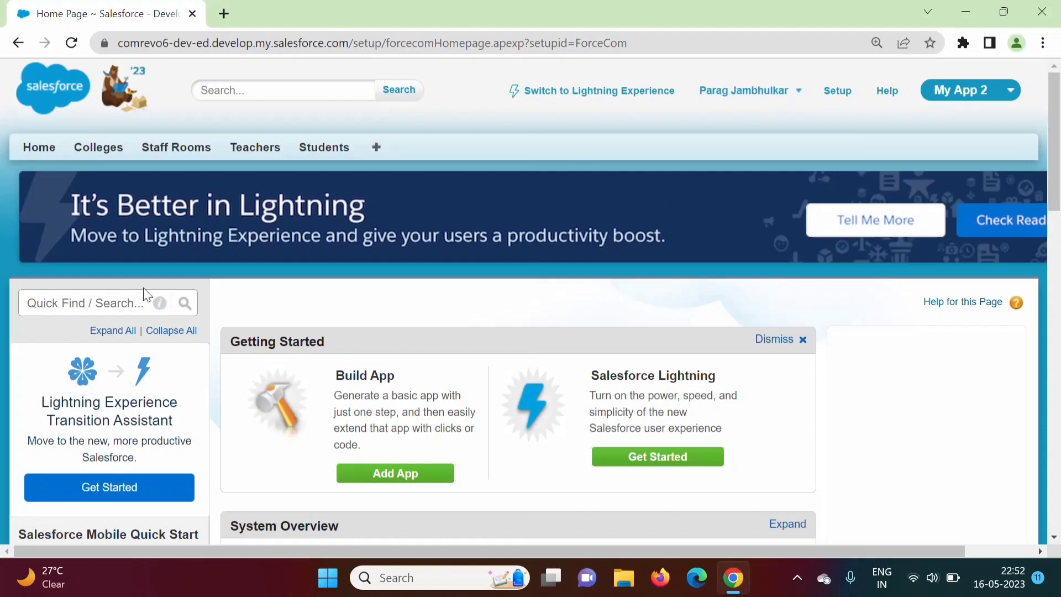
click(101, 309)
Filter Setup by 'users', open Users, and scroll the table of roles and profiles
text(users)
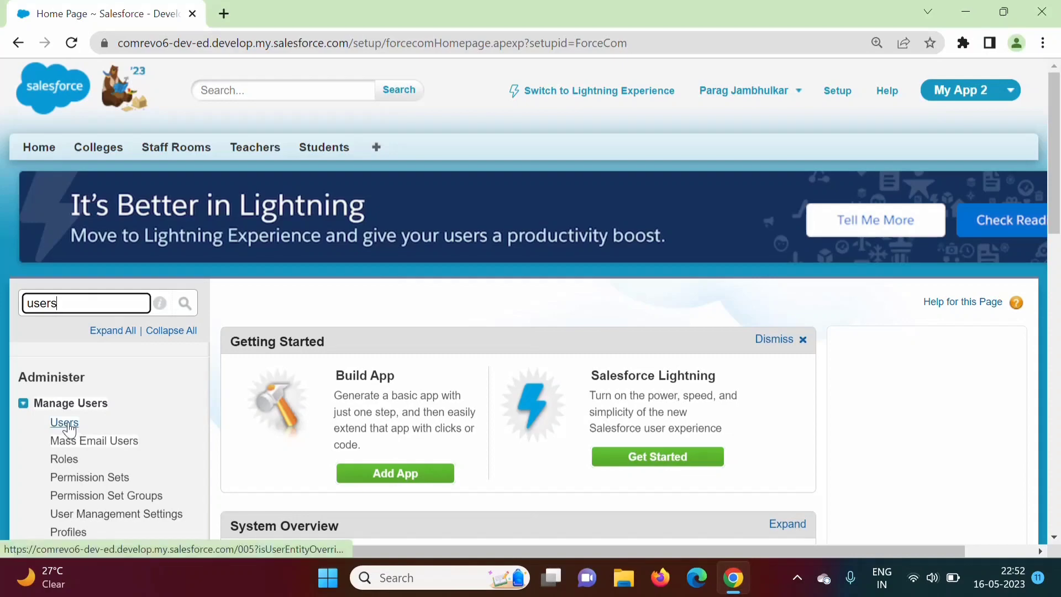
click(64, 424)
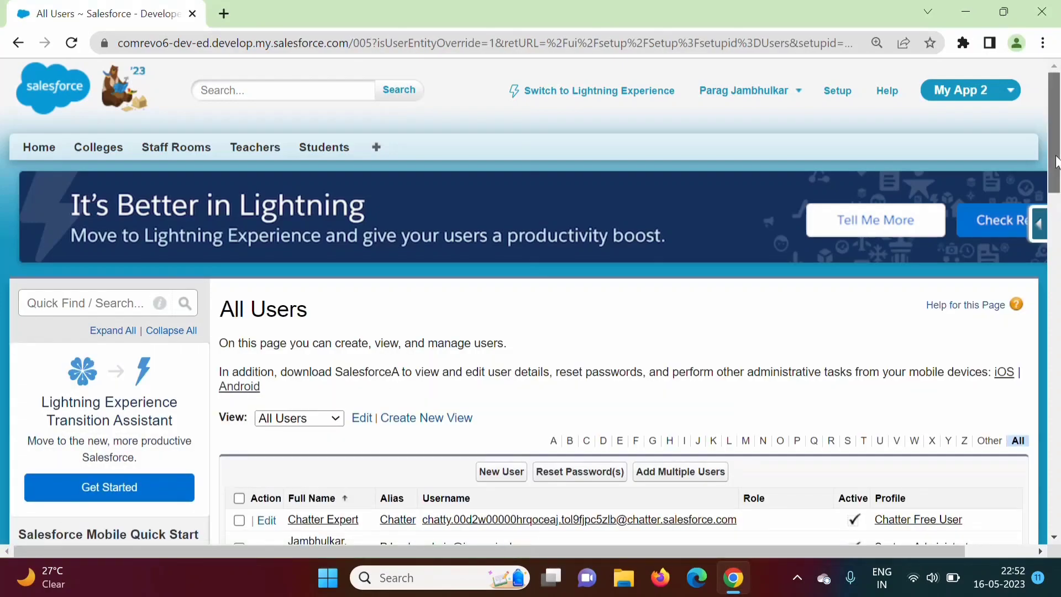
scroll(1058, 205, down, 3)
scroll(1058, 206, down, 2)
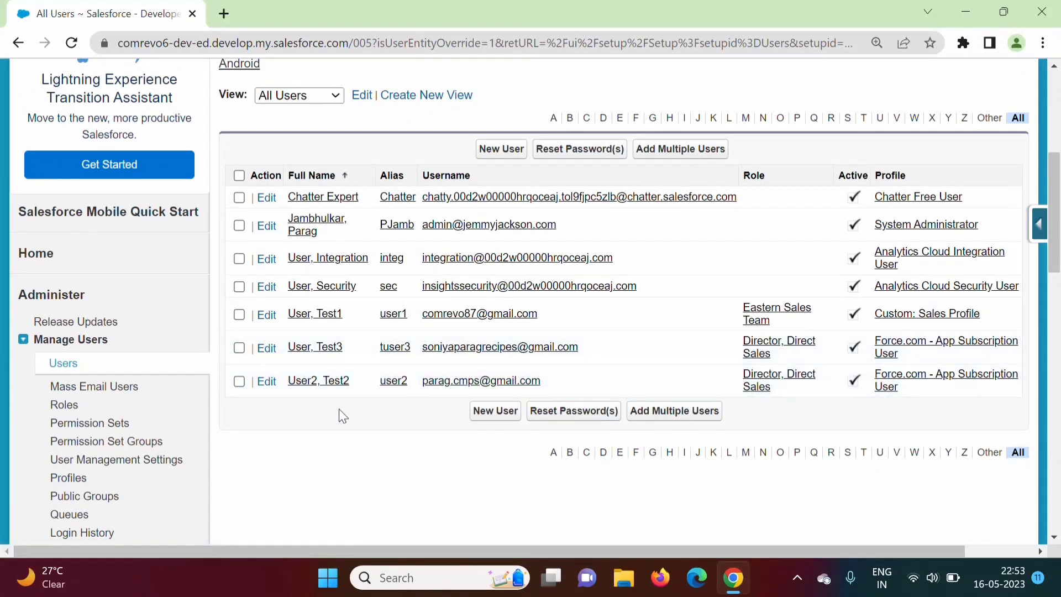
scroll(252, 169, up, 3)
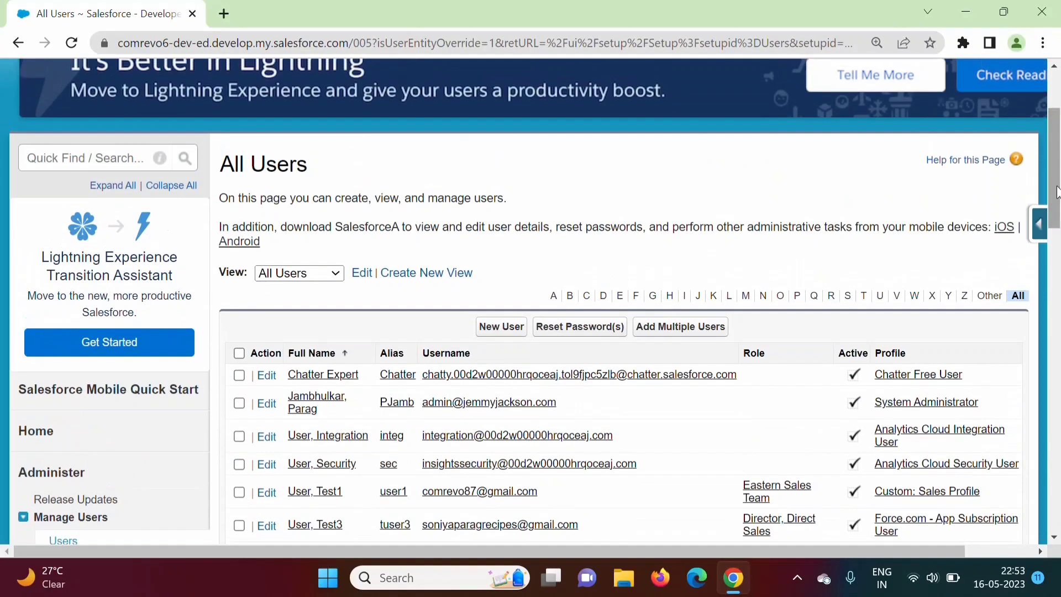
scroll(531, 287, down, 7)
scroll(530, 288, up, 10)
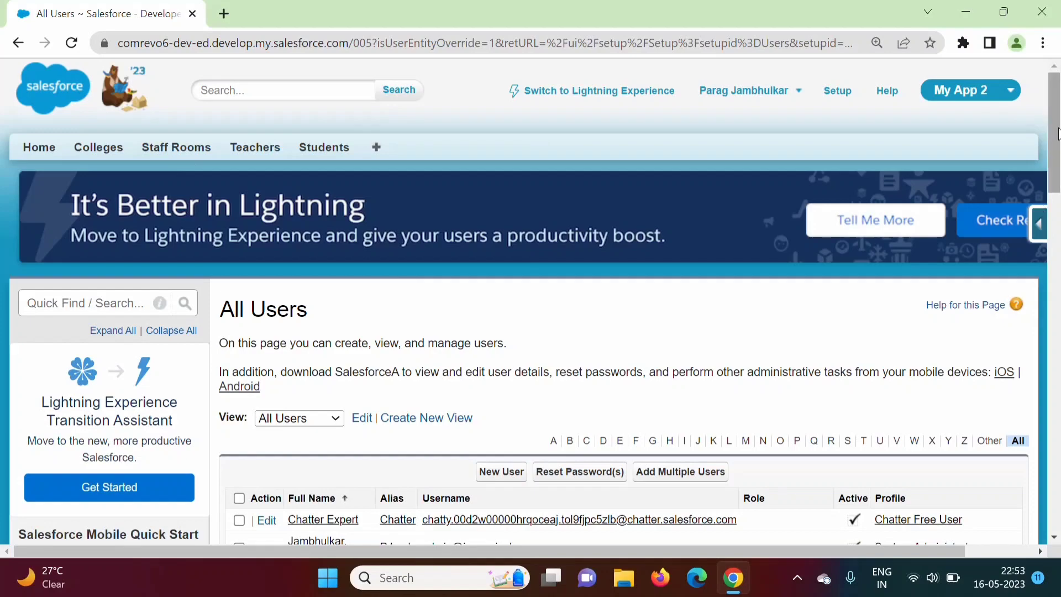
scroll(824, 286, down, 7)
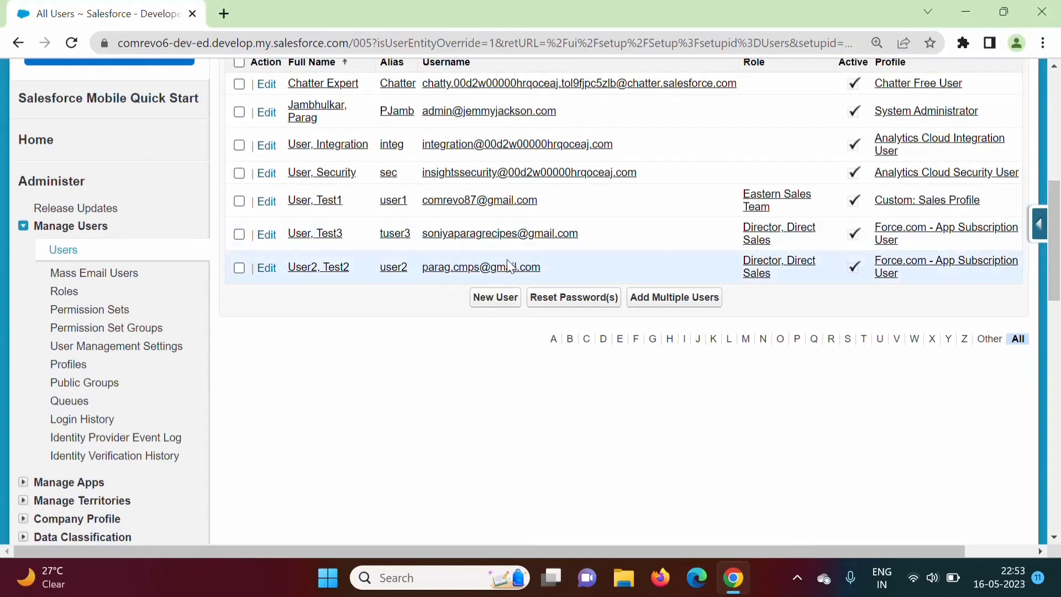
scroll(933, 439, up, 2)
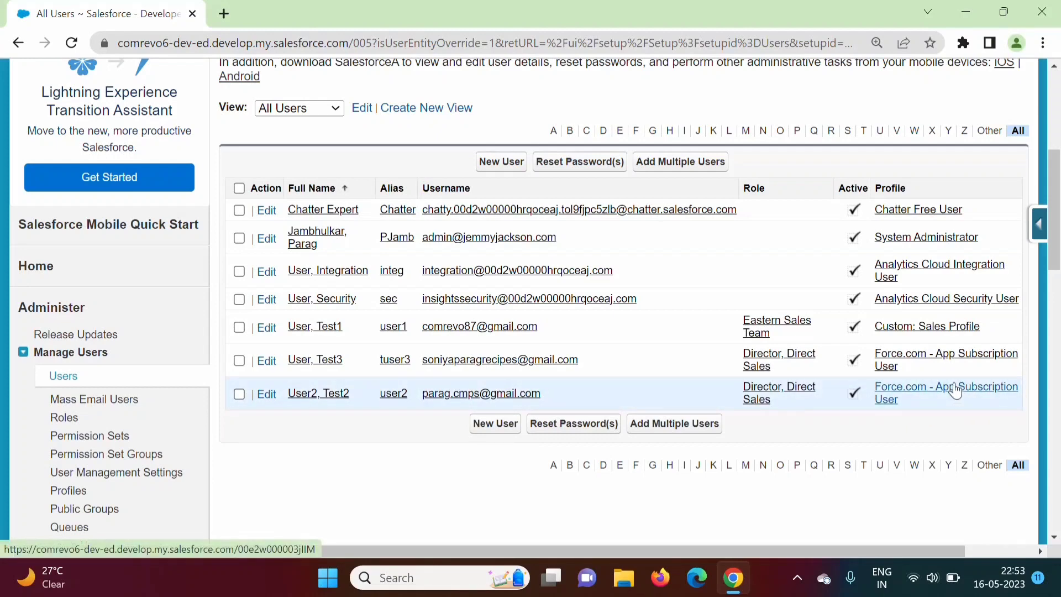
Open the Force.com - App Subscription User profile from a user's row and view its details
click(955, 391)
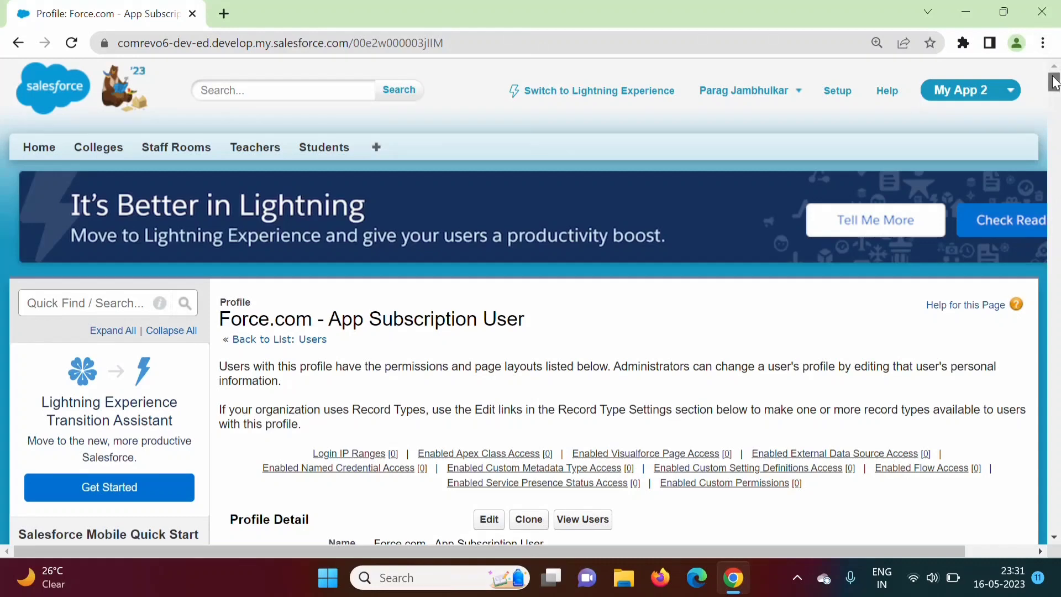
drag(1053, 81, 1052, 89)
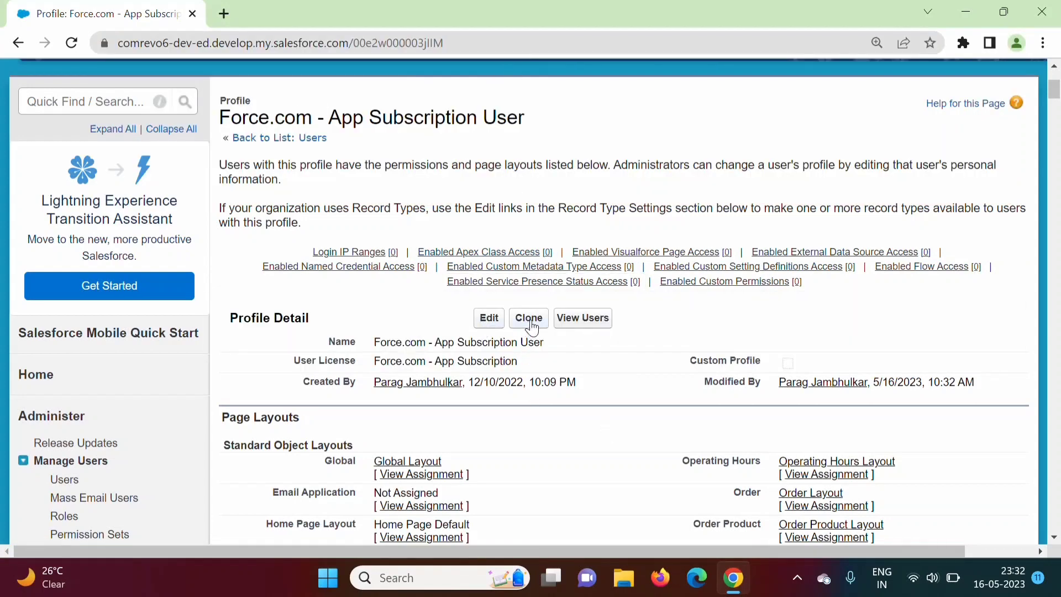
Clone the profile as 'Force.com - App Subscription User New' and save it
click(529, 232)
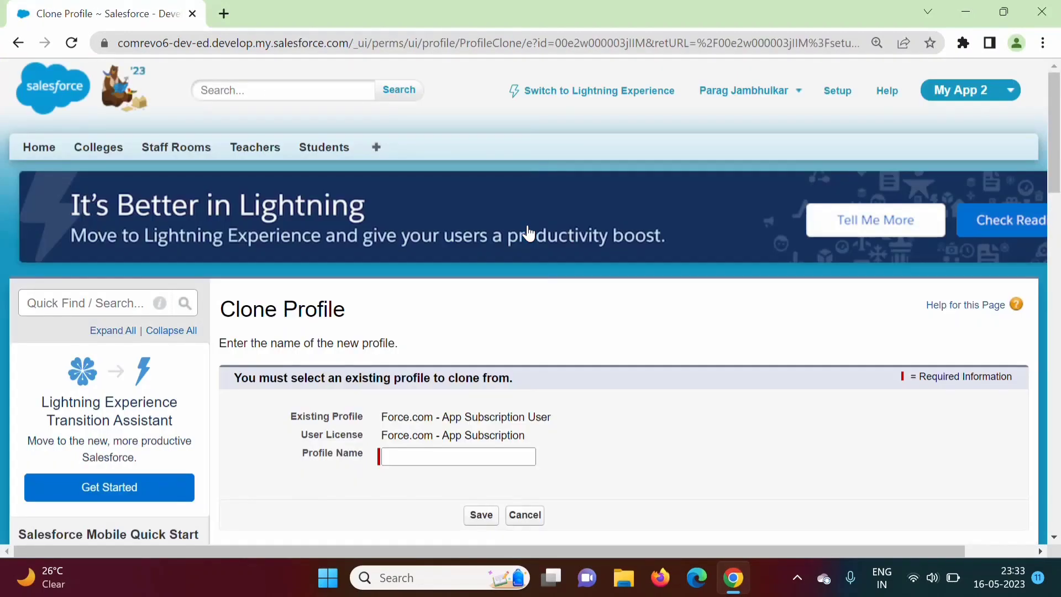
drag(1054, 166, 1054, 186)
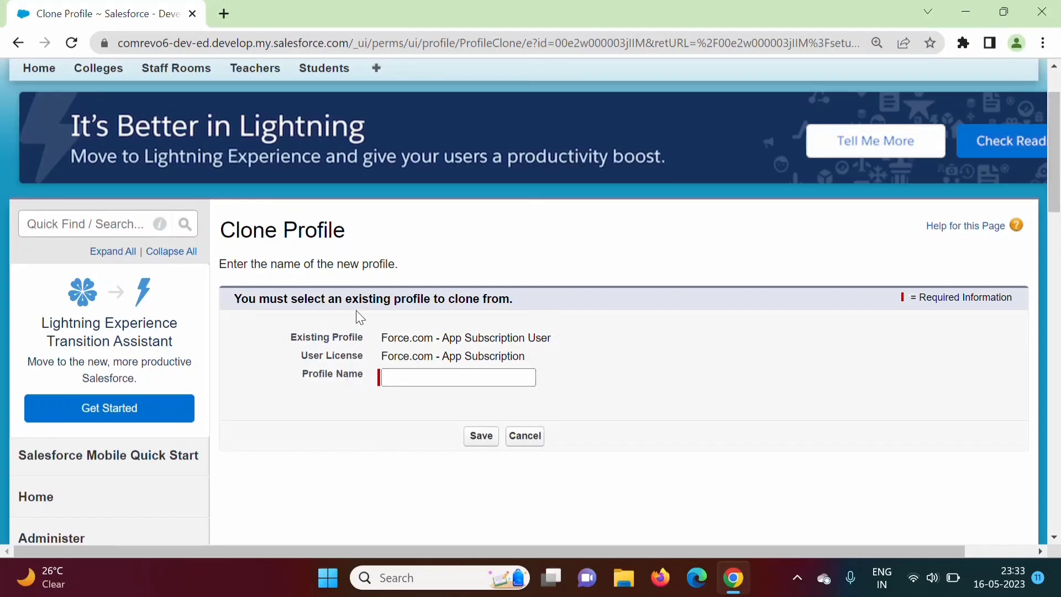
drag(384, 338, 563, 343)
key(ctrl+c)
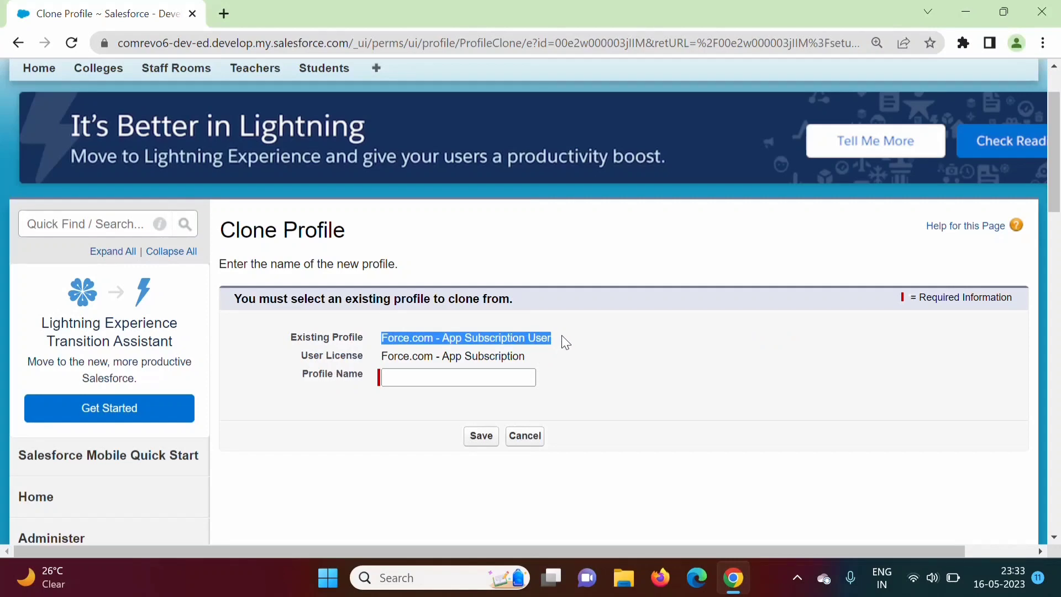
click(446, 385)
key(ctrl+v)
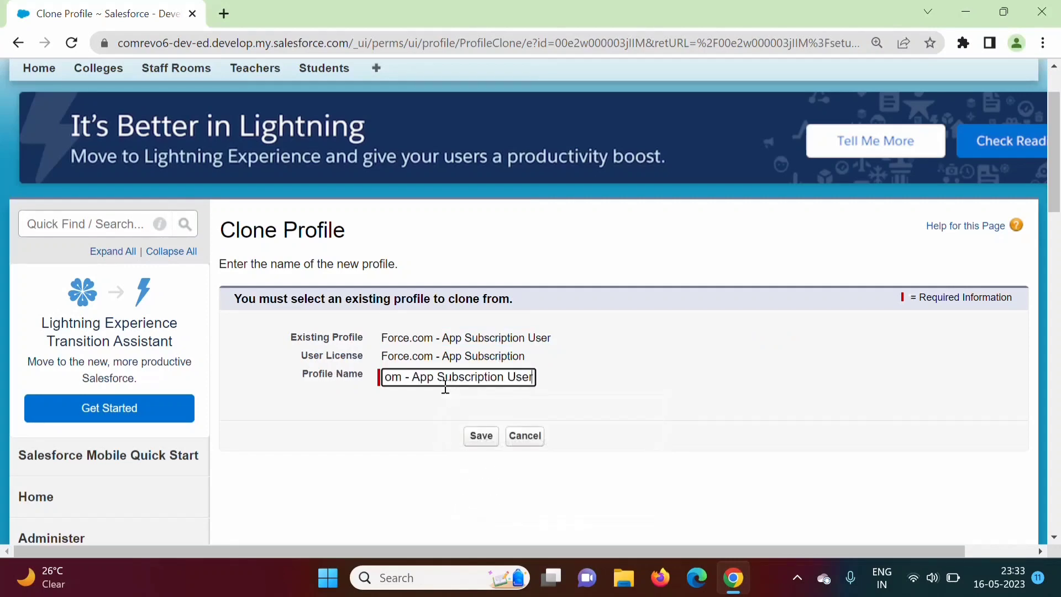
text(New)
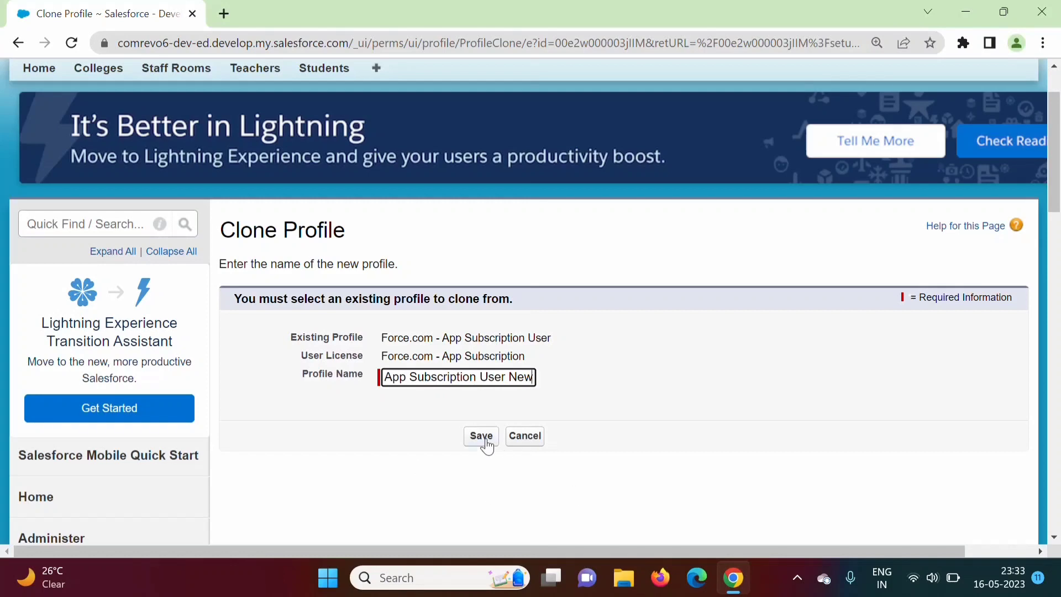
click(482, 436)
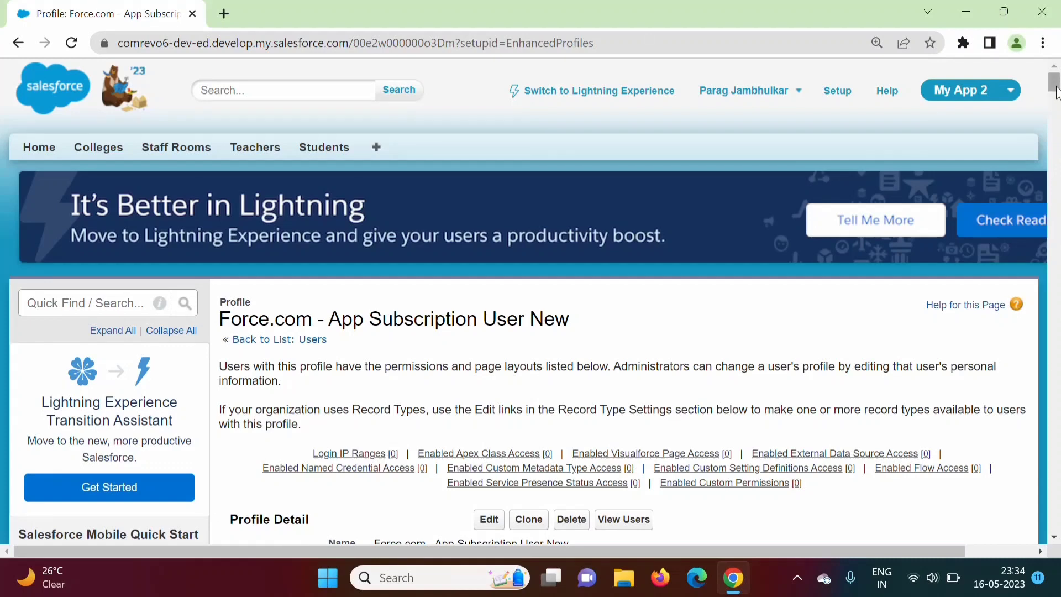
Scroll the Force.com - App Subscription User New profile page and start editing it
drag(1056, 95, 1056, 105)
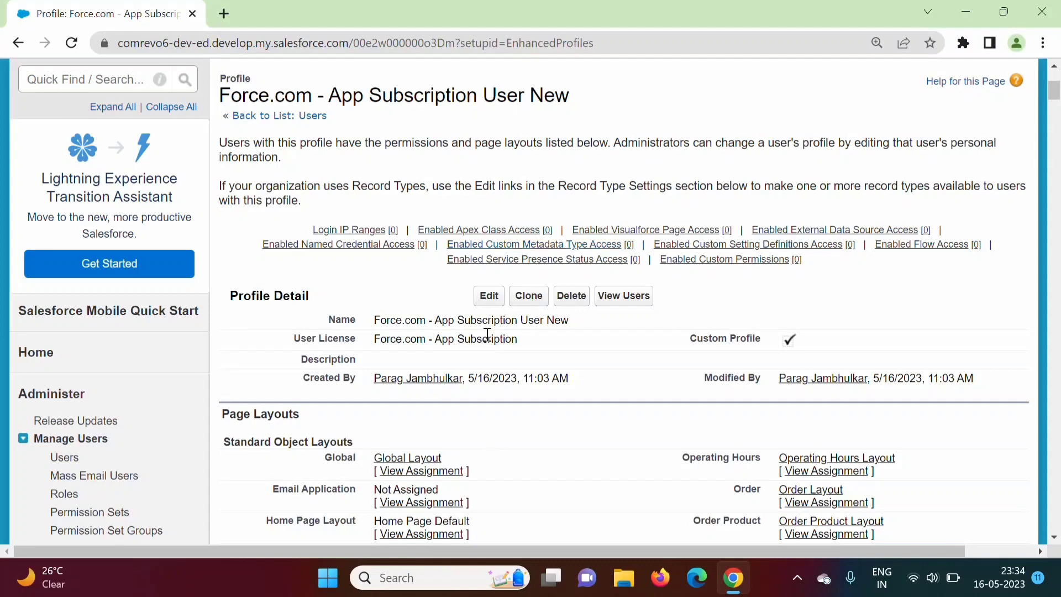
click(489, 299)
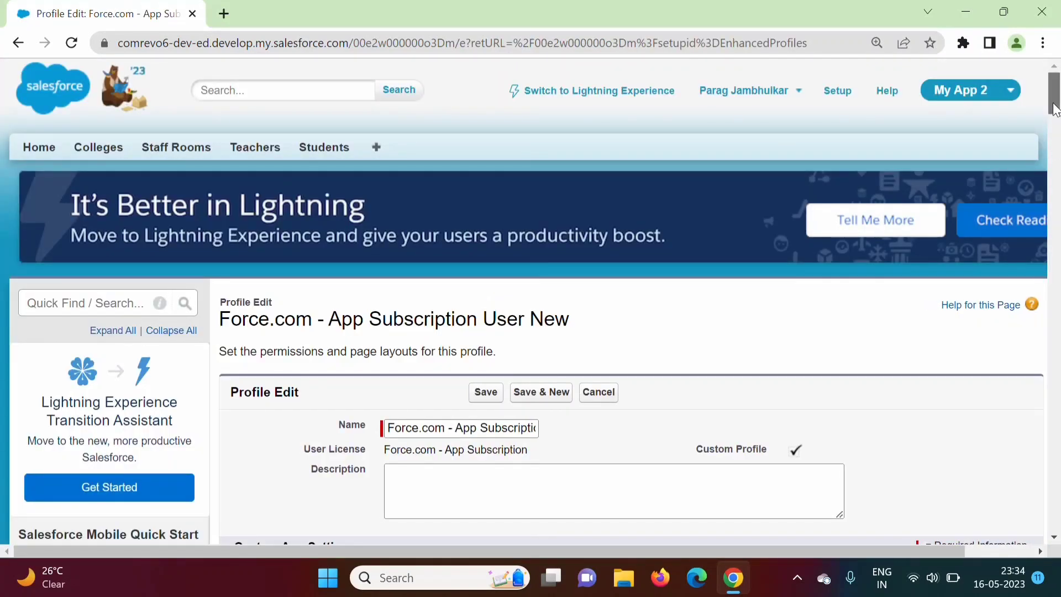
Dismiss the battery saver notification and scroll down to Custom Tab Settings
scroll(1059, 251, down, 6)
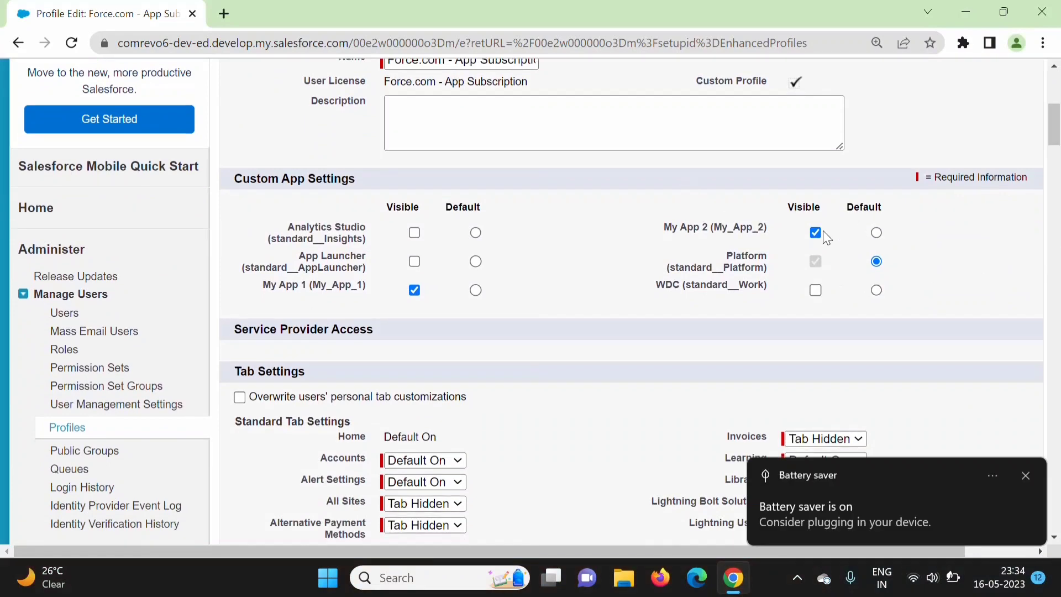
click(1026, 476)
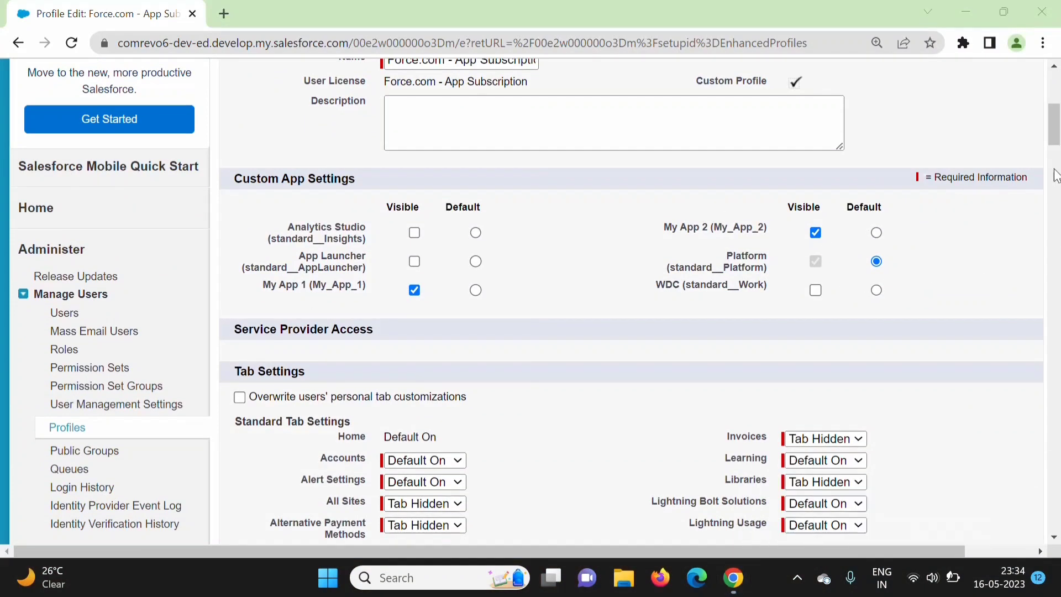
scroll(1055, 158, down, 4)
drag(1055, 157, 1055, 267)
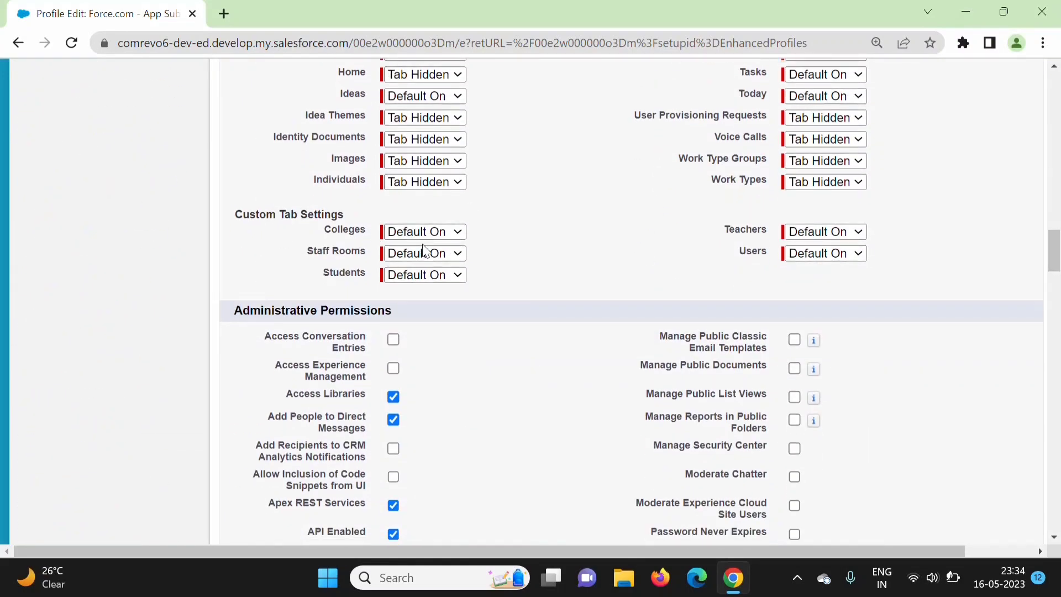
Set the Colleges tab to Default On, then scroll to Custom Object Permissions
click(459, 231)
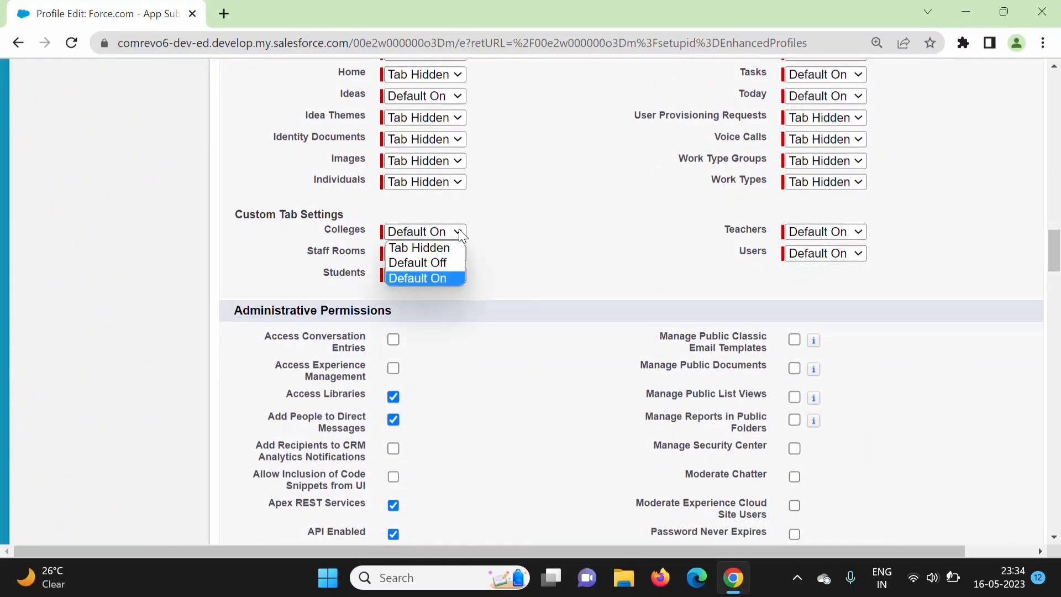
click(447, 278)
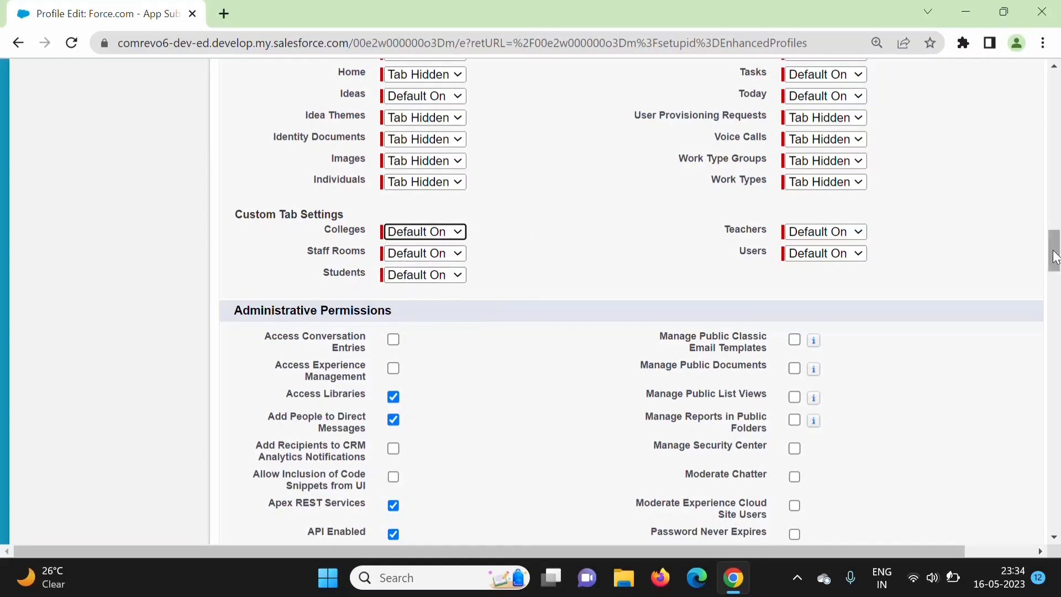
drag(1053, 251, 1056, 483)
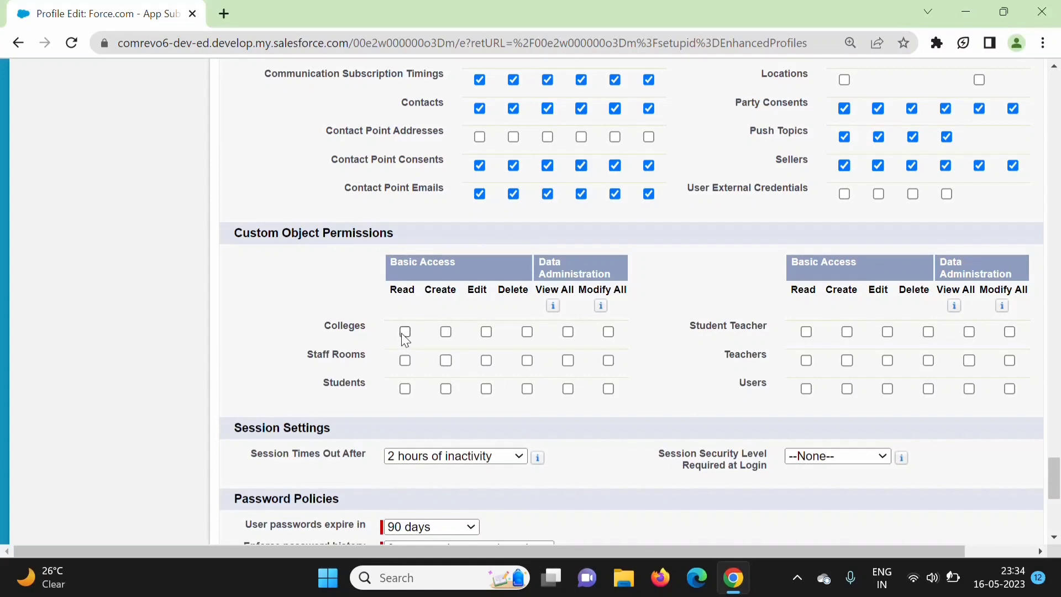
Grant Create, Edit and View All on Colleges, and Edit, Delete and View All on Staff Rooms
click(445, 334)
click(486, 333)
click(568, 332)
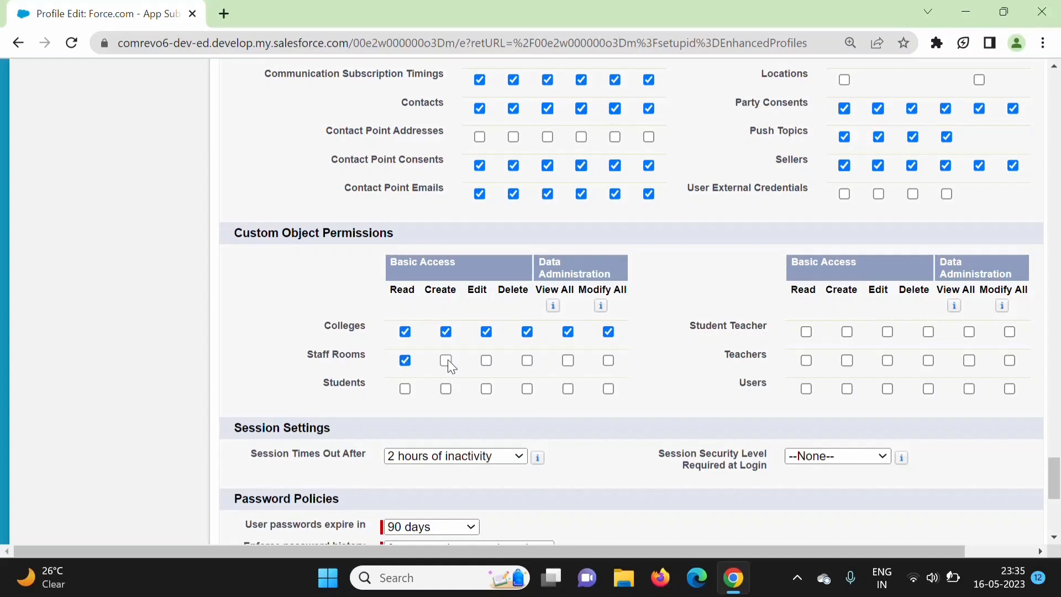
click(487, 363)
click(529, 362)
click(570, 362)
Grant Modify All on Students, Read/Create on Student Teacher, Create on Users, and save
click(609, 388)
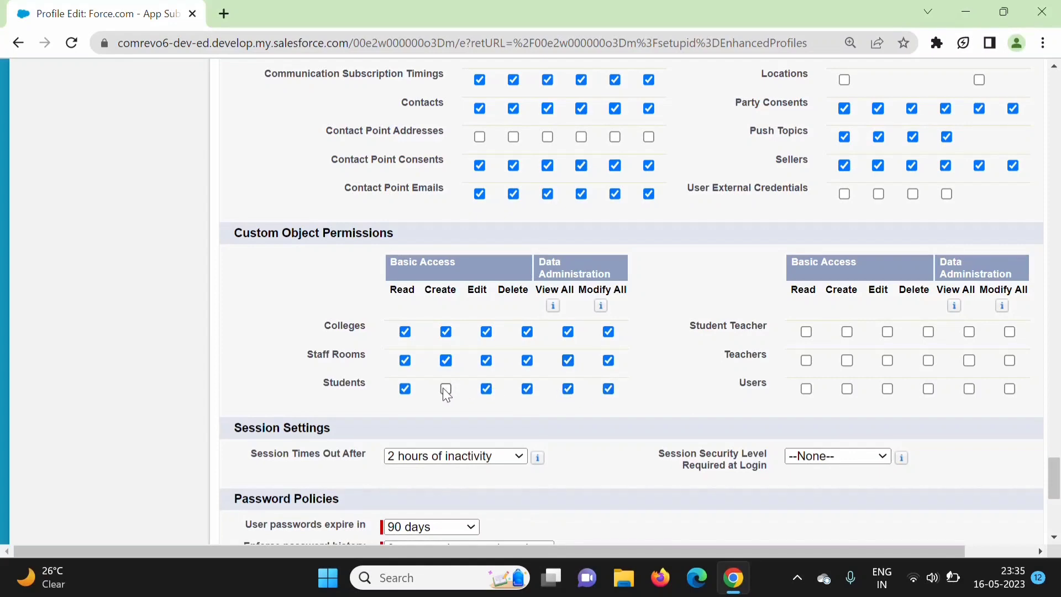
click(806, 331)
click(847, 333)
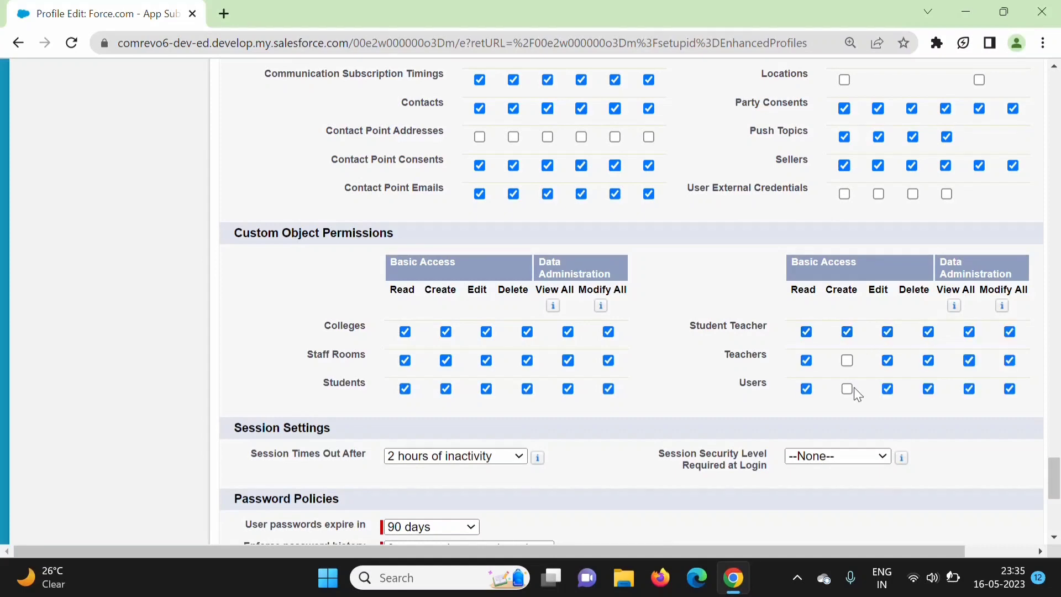
click(850, 390)
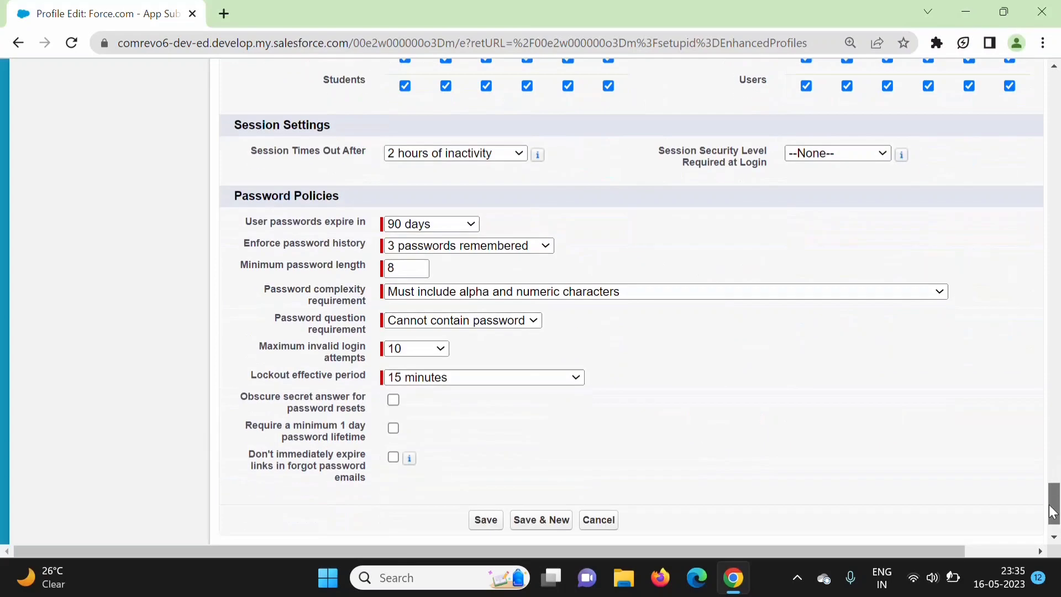
drag(1054, 478, 1054, 536)
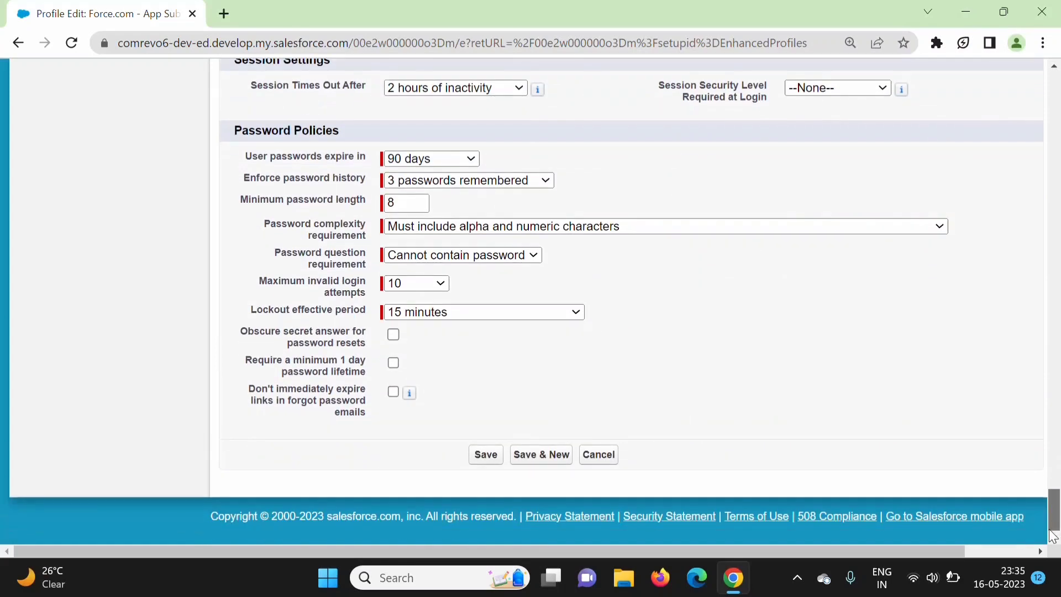
click(478, 458)
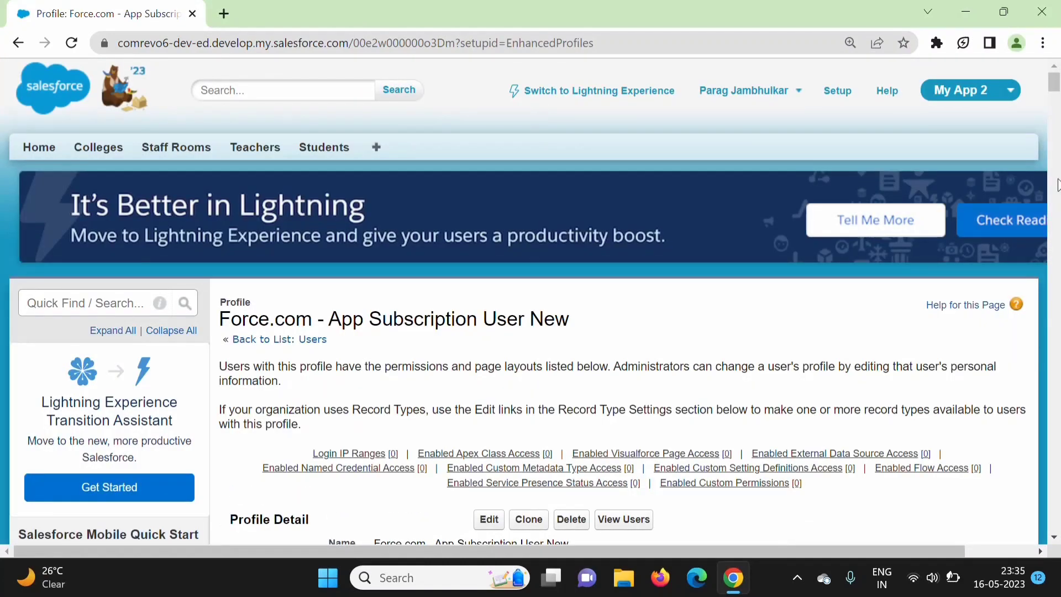
Filter the setup menu with 'users' in Quick Find and open the All Users list
drag(1054, 84, 1055, 95)
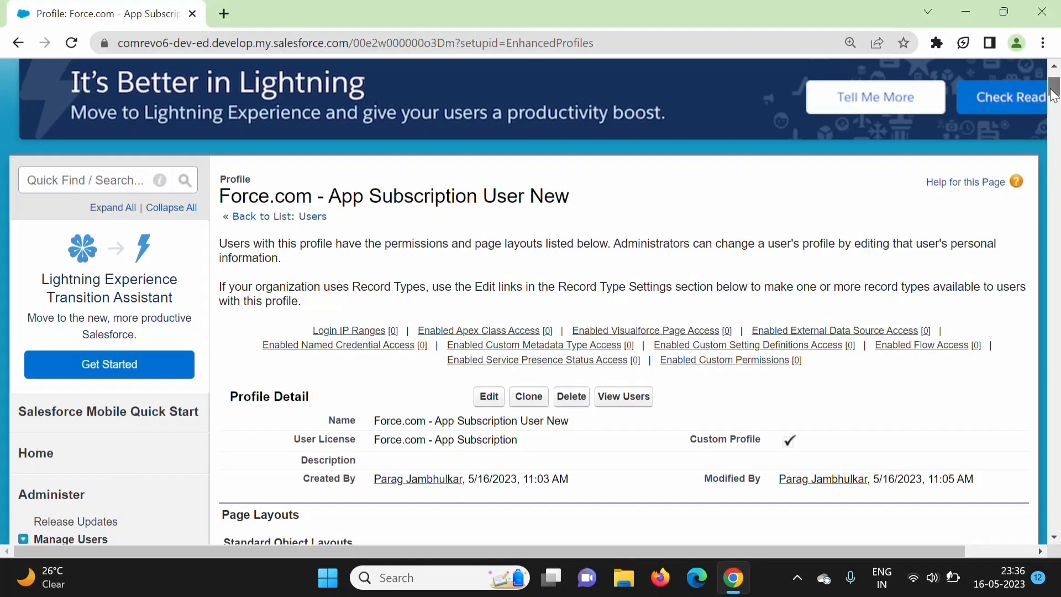
scroll(1052, 96, down, 1)
scroll(1052, 97, up, 1)
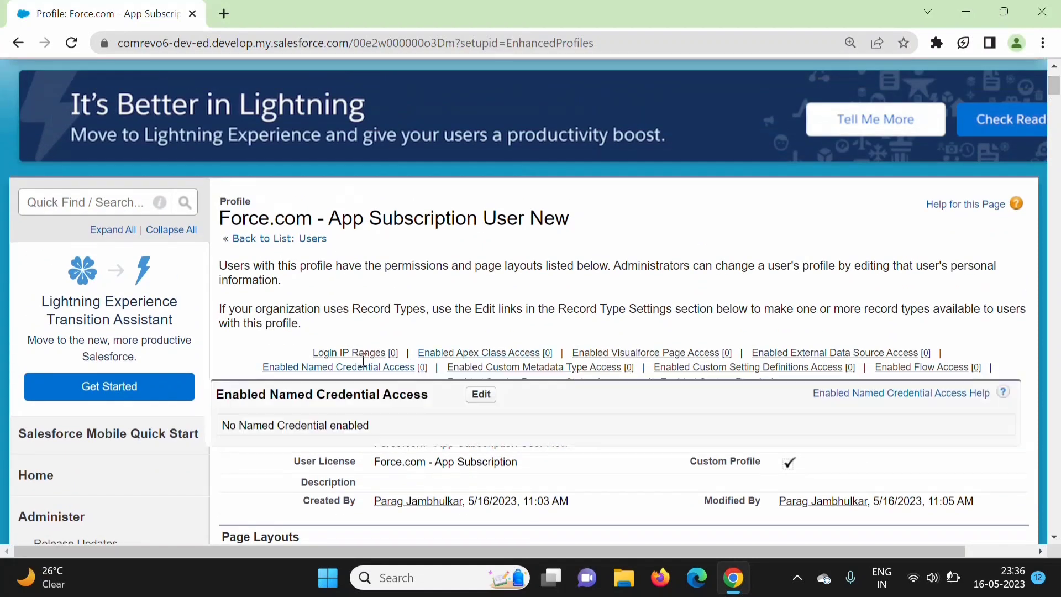
click(95, 204)
text(users)
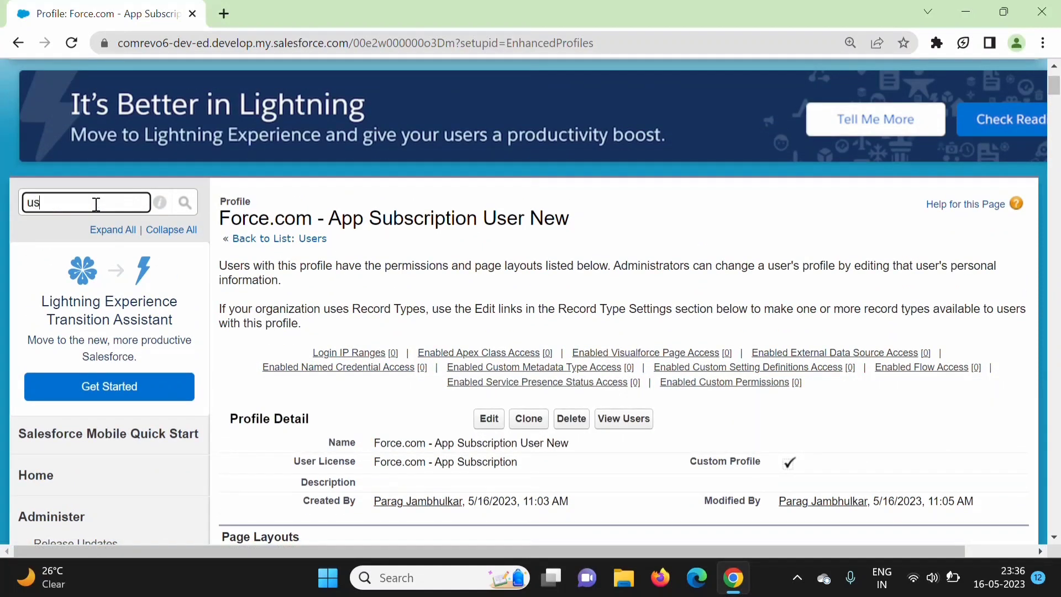
click(65, 324)
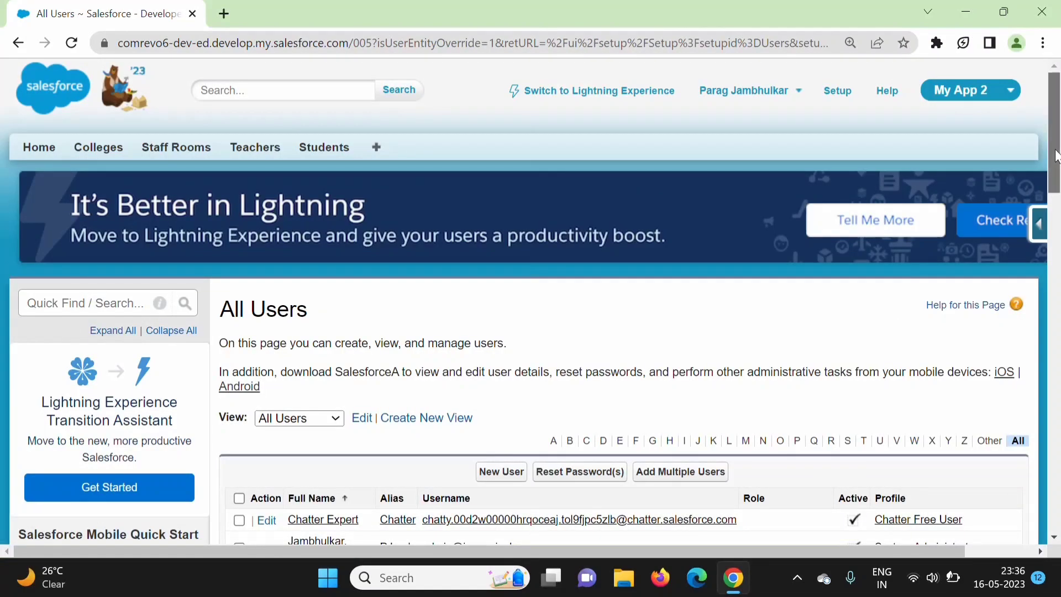
Change the test user's Profile to Force.com - App Subscription User New and save
scroll(1055, 235, down, 5)
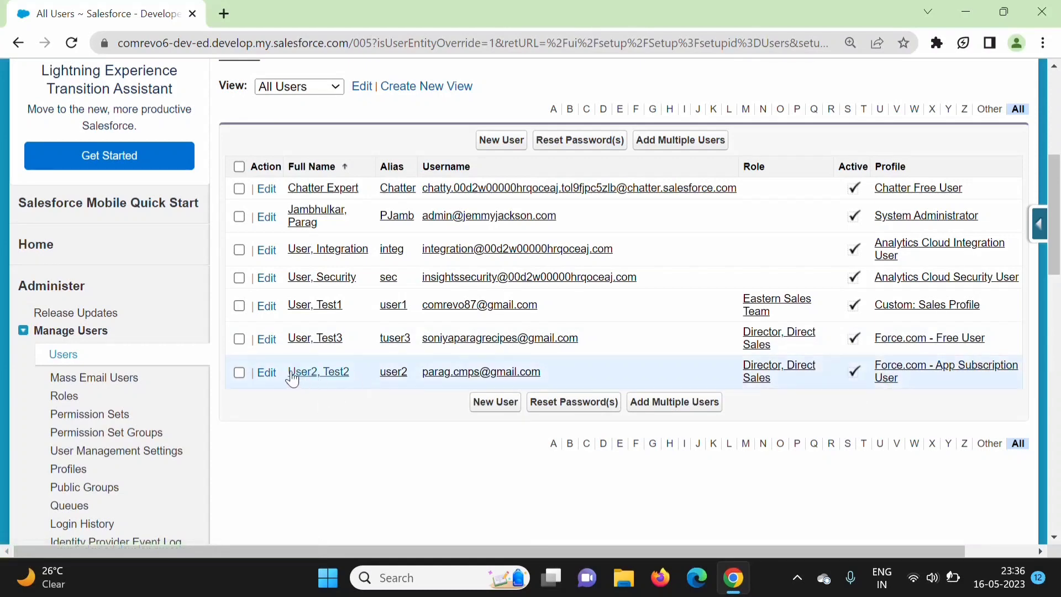
click(267, 373)
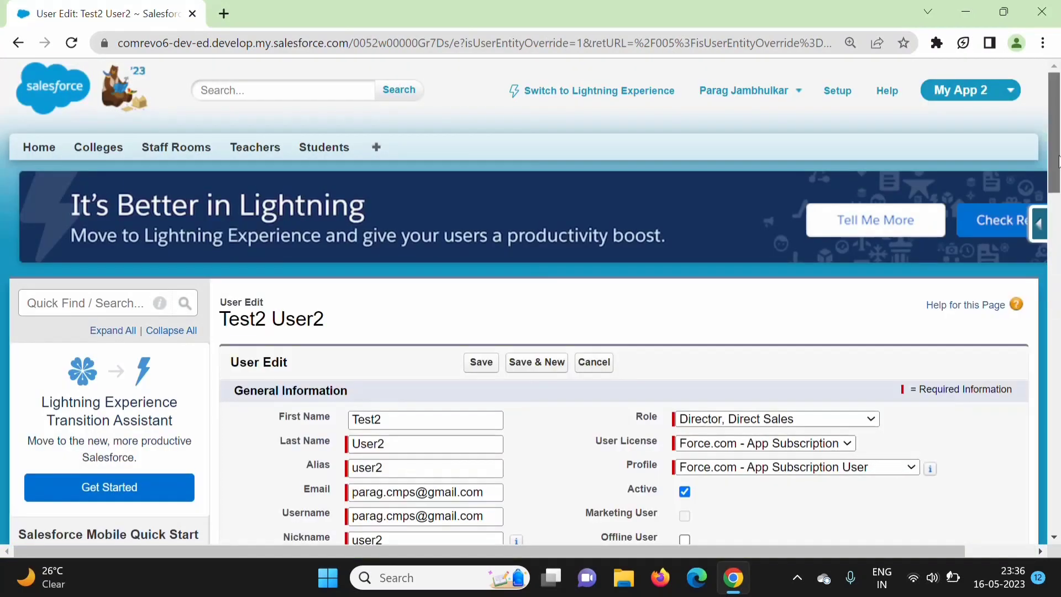
scroll(840, 343, down, 3)
click(836, 332)
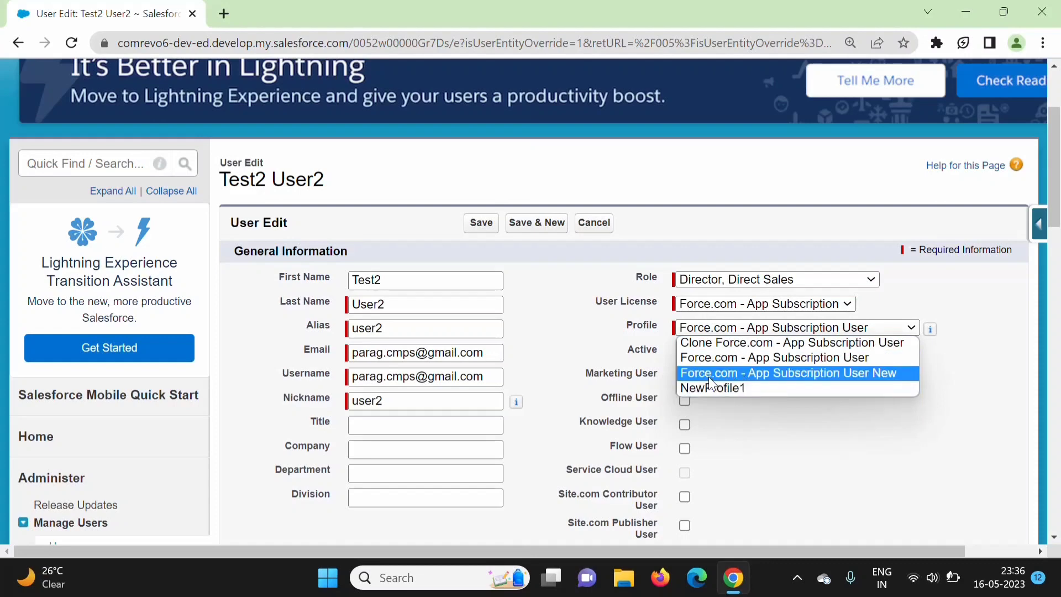
click(777, 374)
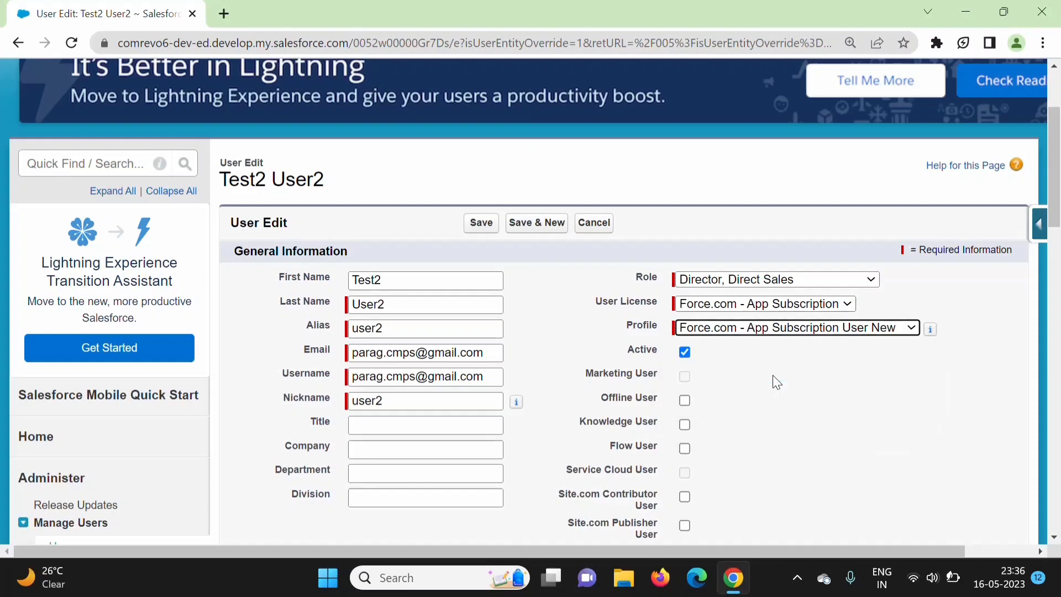
click(481, 223)
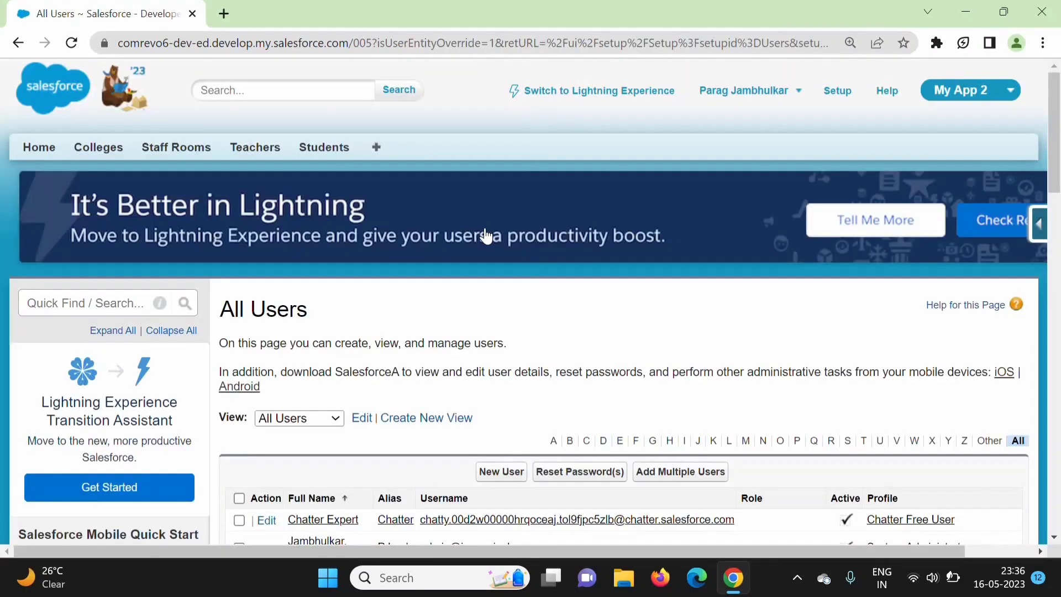
Confirm the test user's new profile in the All Users list, then log out as administrator
scroll(362, 348, down, 5)
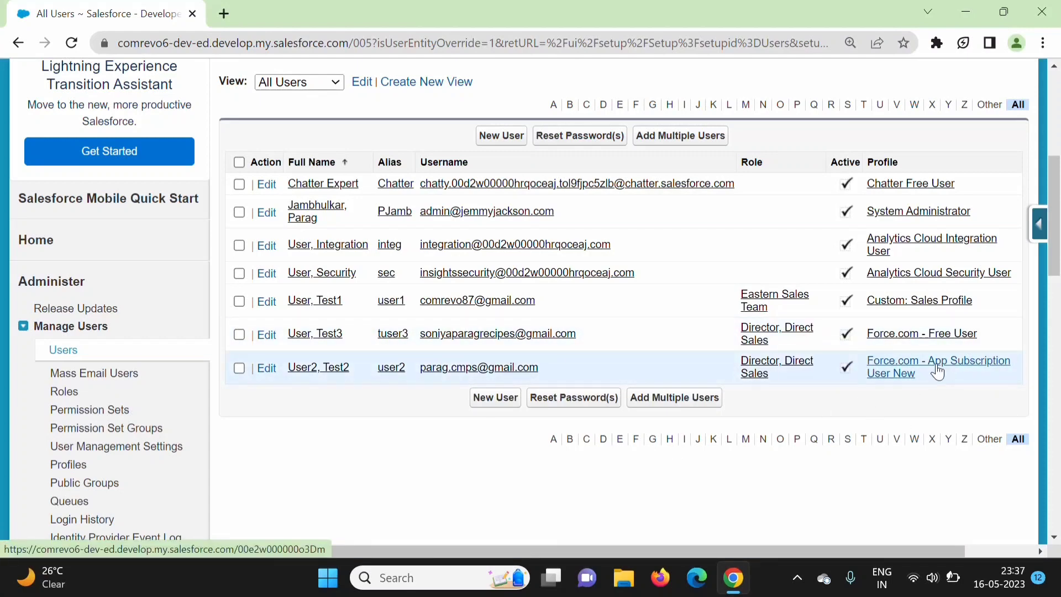
drag(1056, 257, 1055, 172)
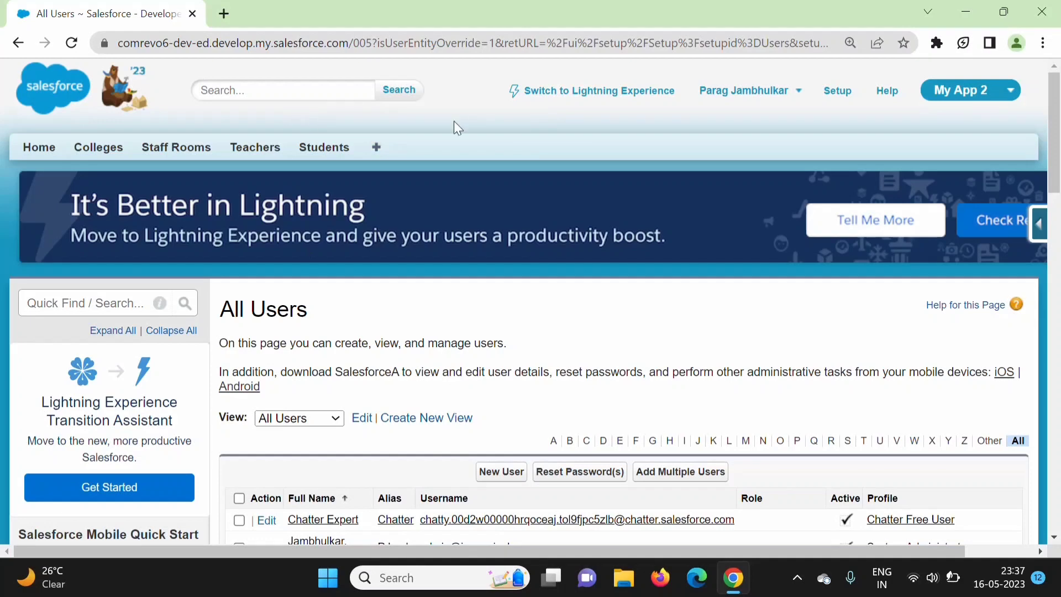
click(732, 95)
click(657, 209)
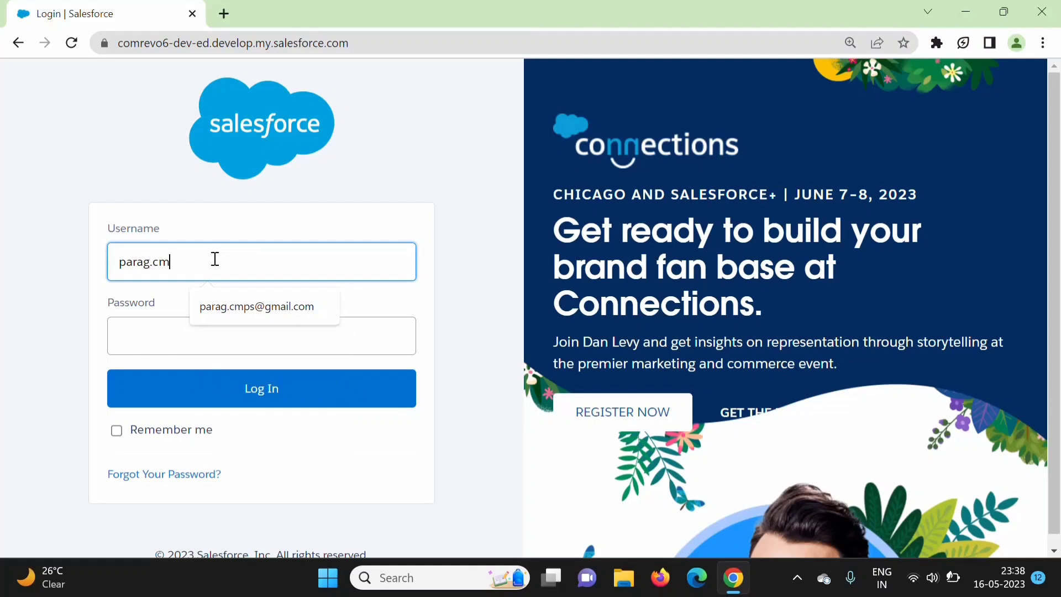
Log in with the test user's username and password, then postpone mobile phone registration
click(256, 306)
click(169, 351)
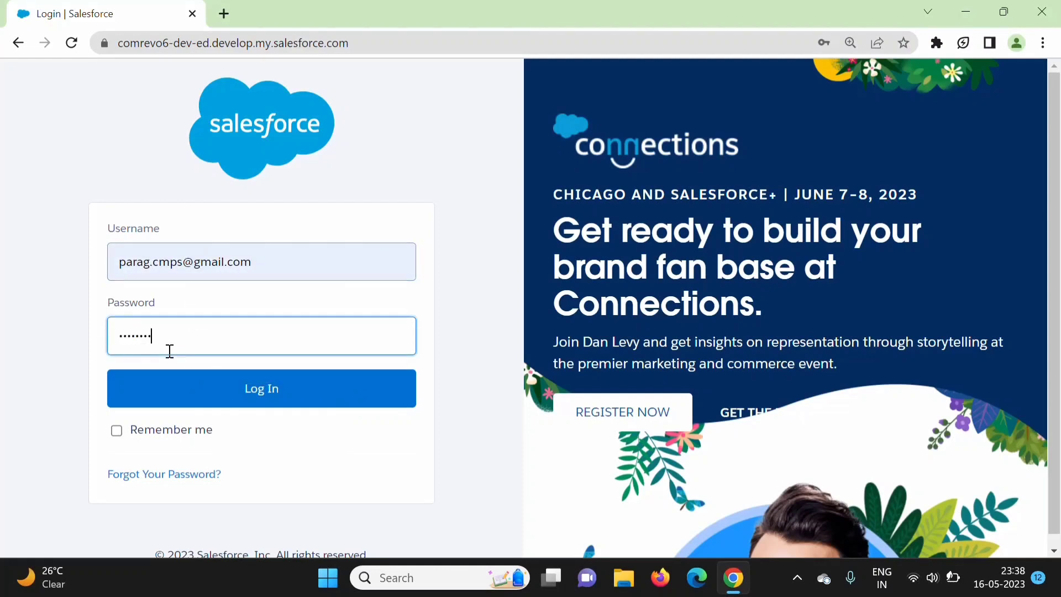
click(276, 393)
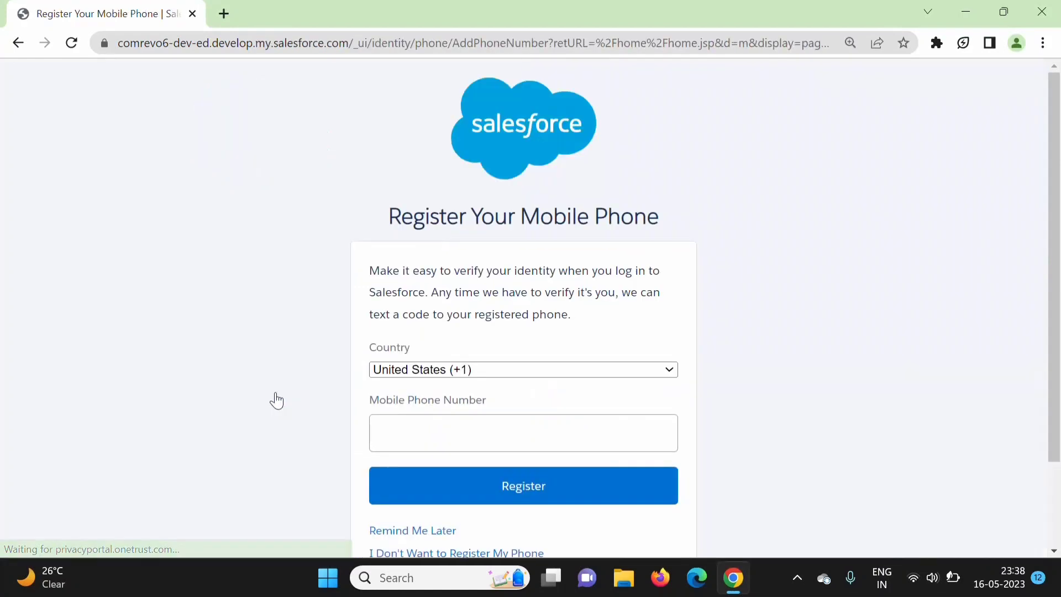
click(450, 534)
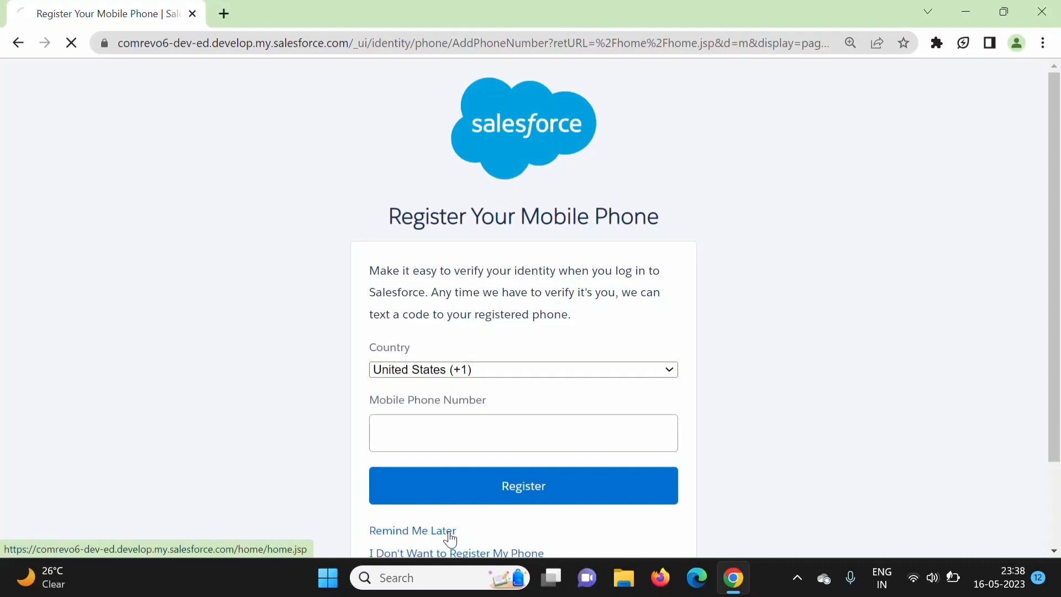